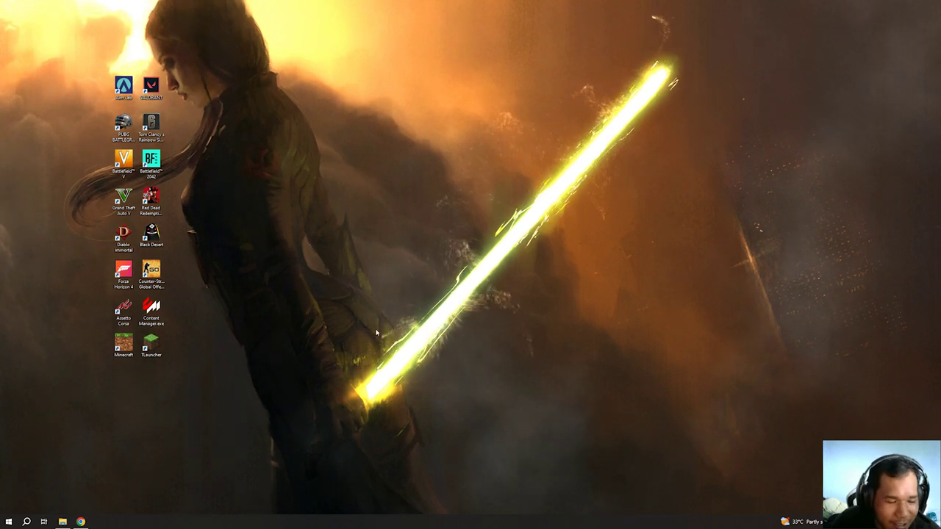
Switch to Chrome and review the assettocorsa.club Content Manager page, including its Custom Shaders Patch features and Lite and Full version download section
mouse_move(81, 521)
left_click(122, 480)
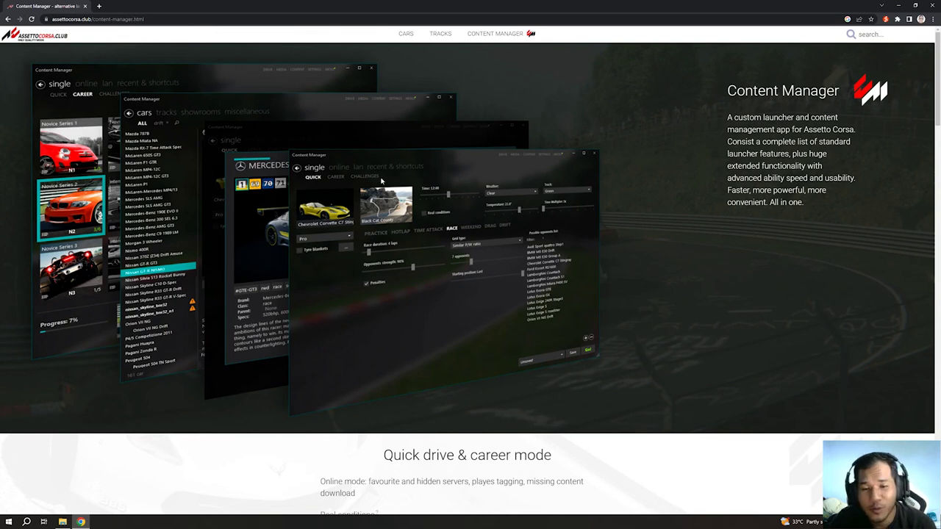
scroll(410, 141, "down", 10)
scroll(184, 91, "up", 10)
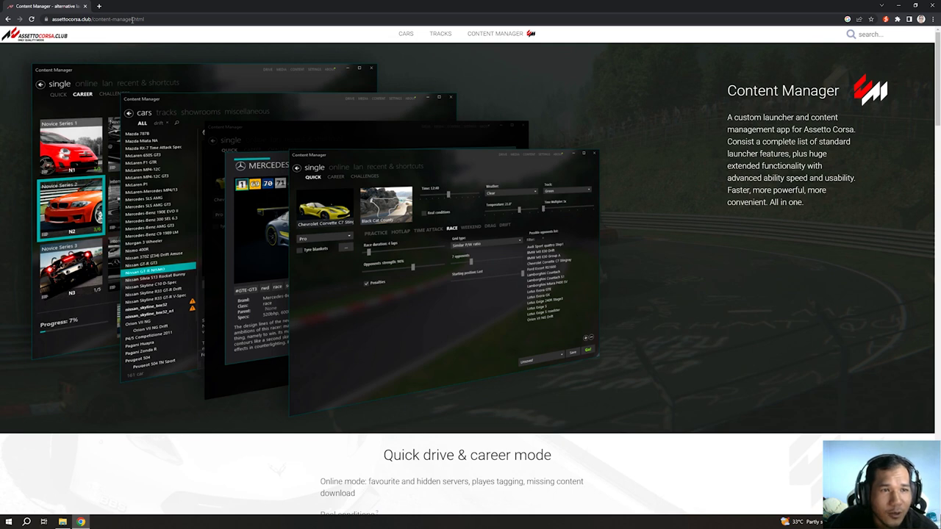
scroll(331, 147, "down", 10)
scroll(488, 230, "up", 10)
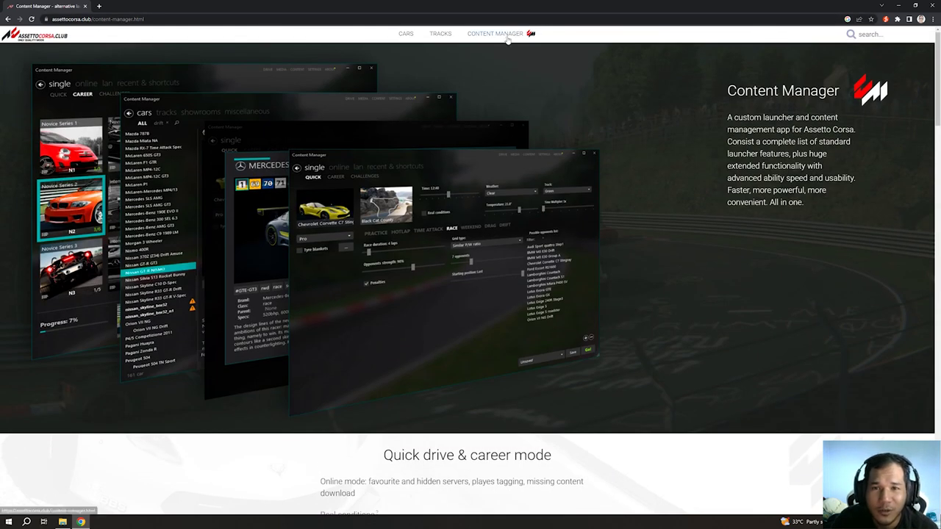
scroll(526, 241, "down", 10)
scroll(527, 241, "down", 8)
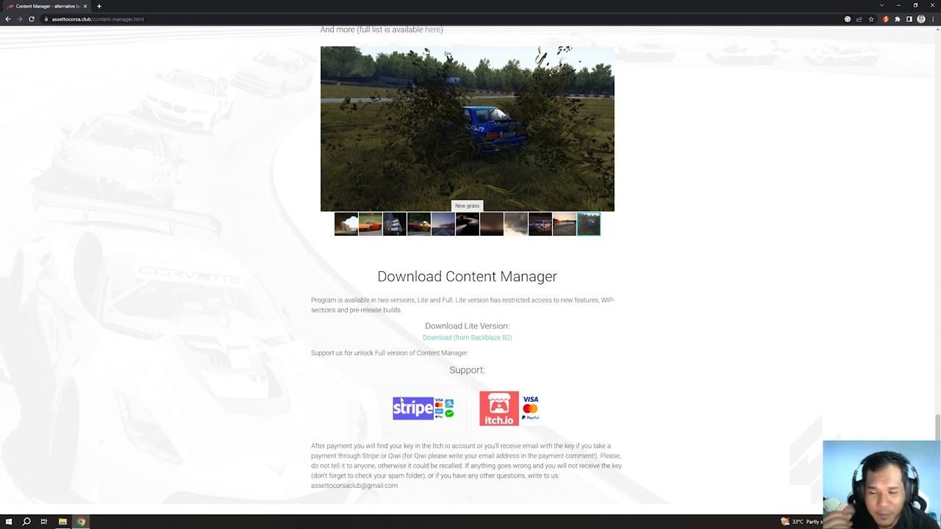
scroll(389, 403, "up", 10)
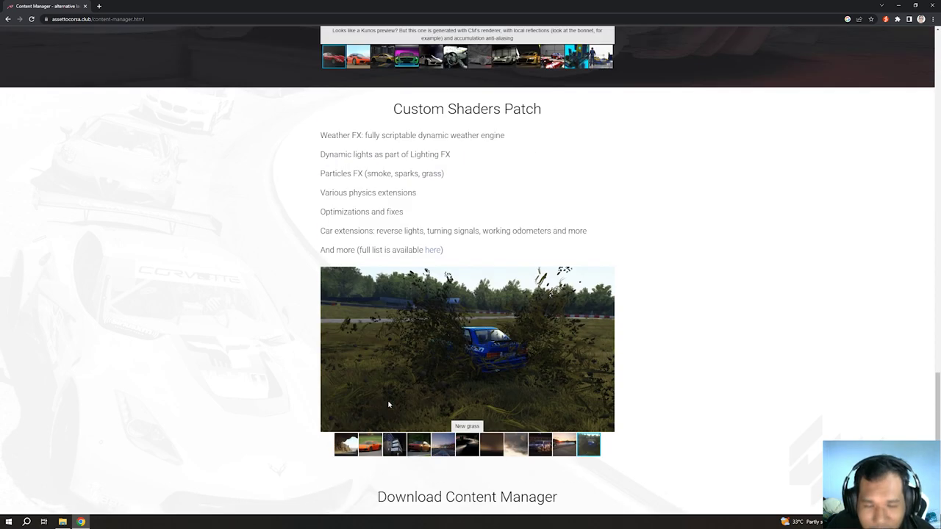
scroll(386, 404, "up", 15)
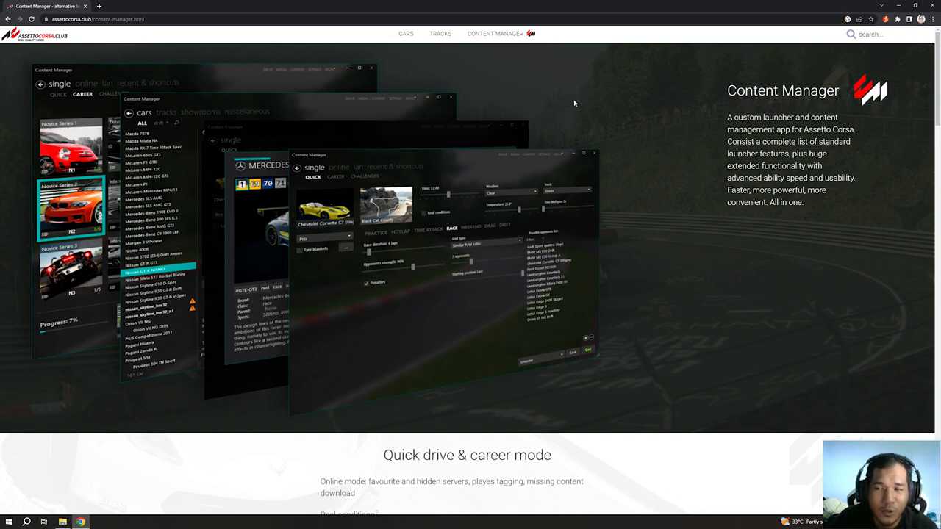
Minimize the browser, launch Content Manager from the desktop and move its window to the middle of the screen
left_click(898, 7)
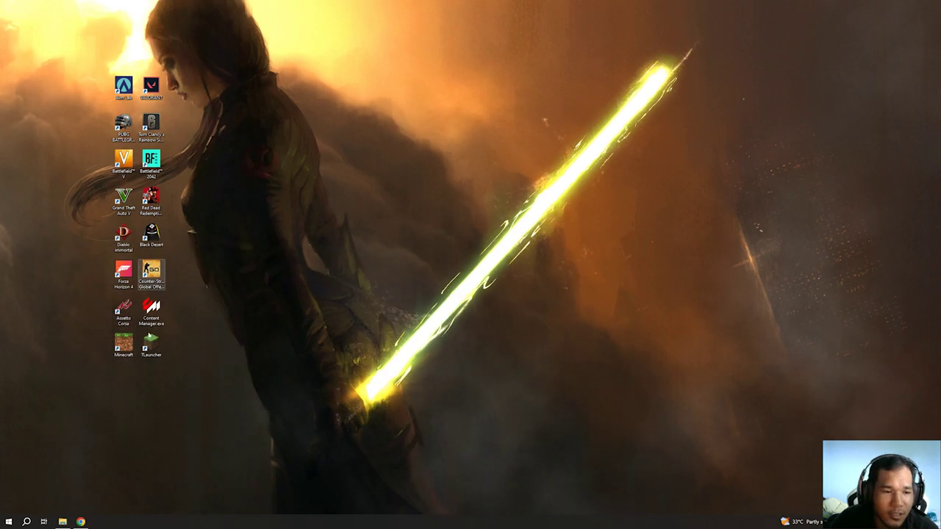
left_click(156, 309)
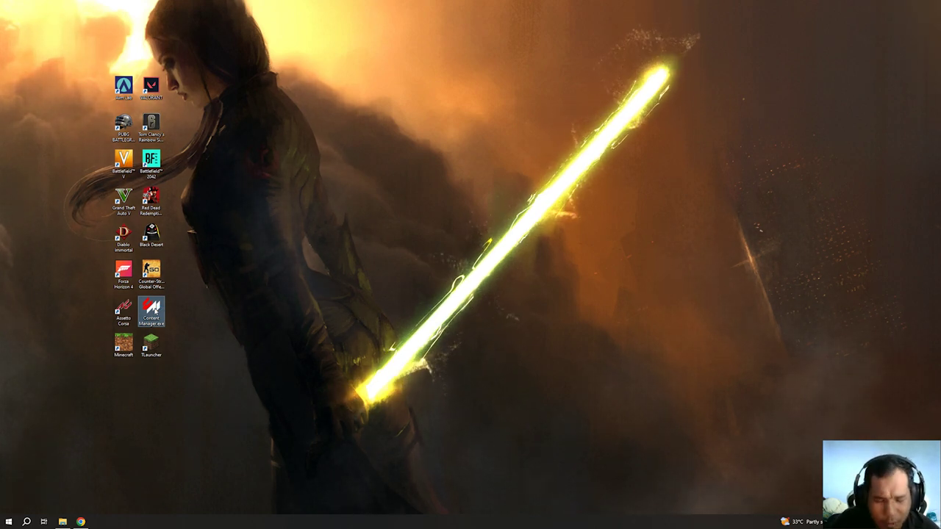
key("Return")
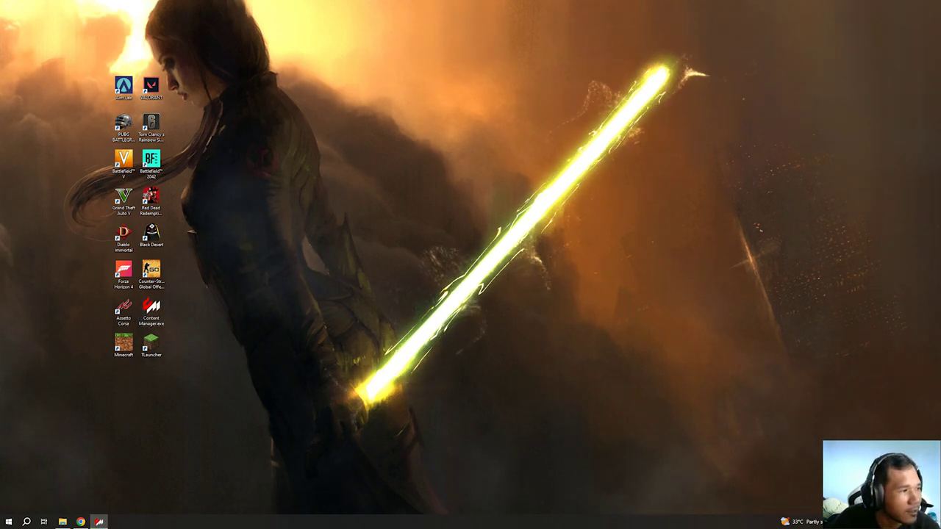
left_click_drag(95, 89, 455, 91)
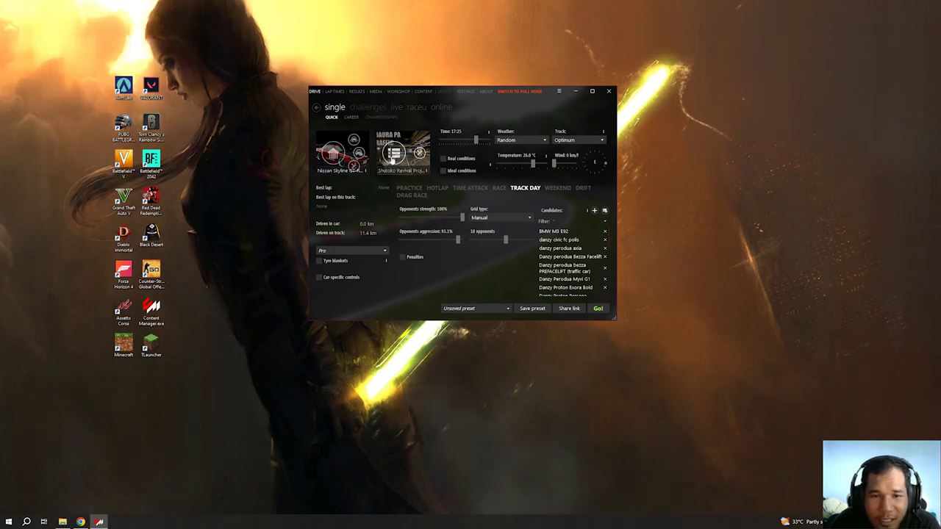
Look at the car selection dialog and its list of brands, leaving the chosen Nissan Skyline as it is
left_click(353, 165)
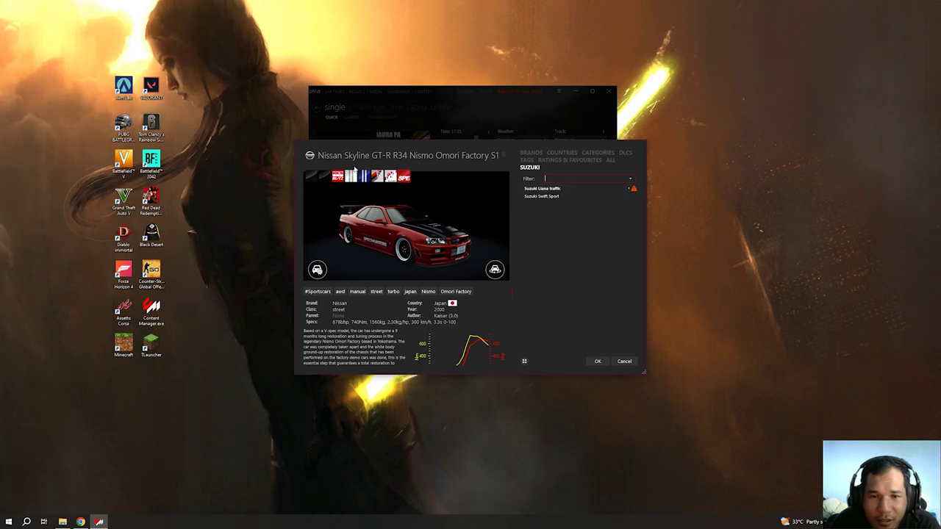
left_click(539, 154)
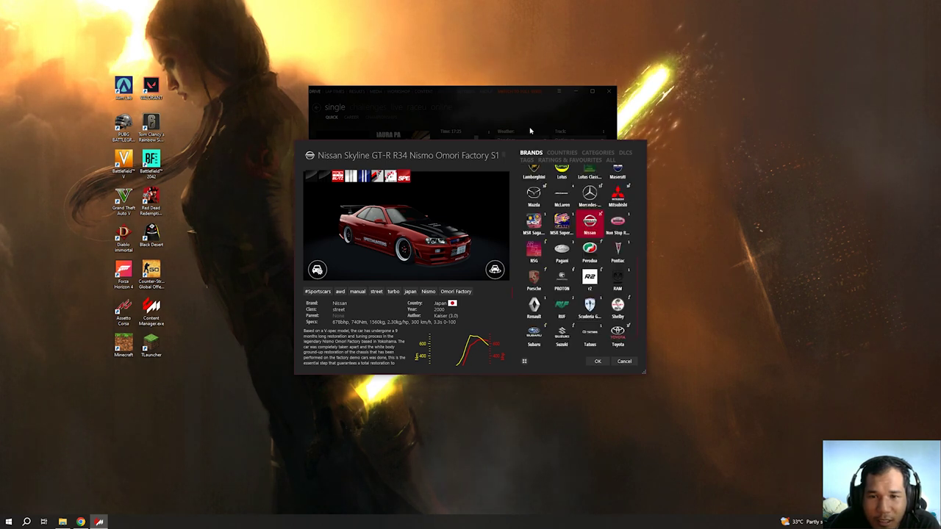
left_click(624, 361)
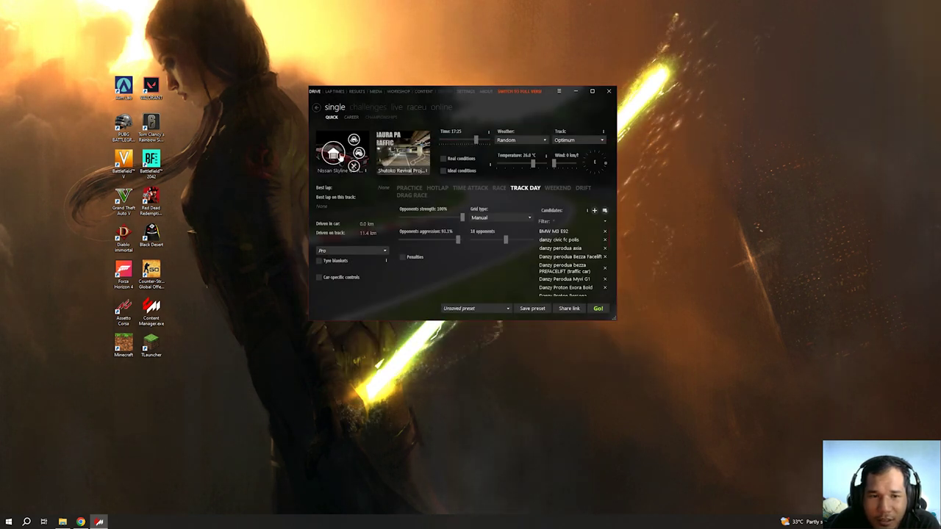
left_click(330, 157)
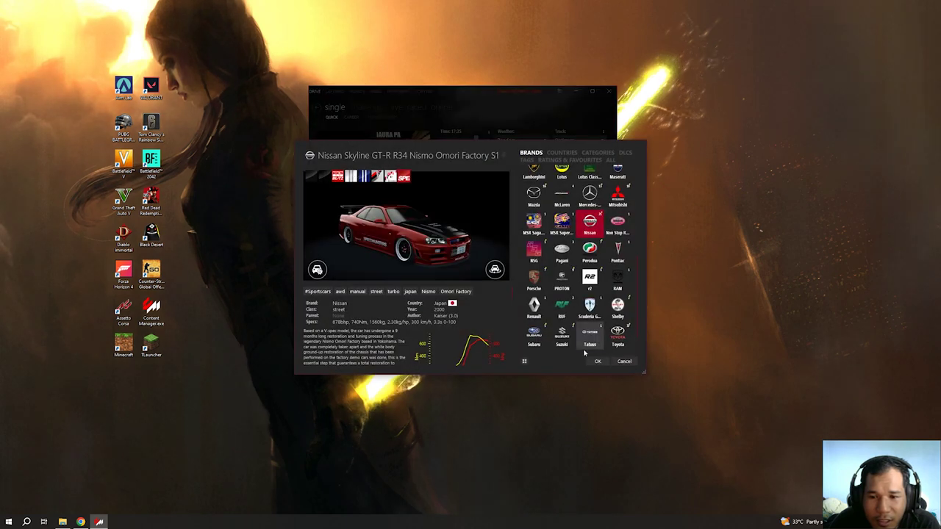
left_click(624, 361)
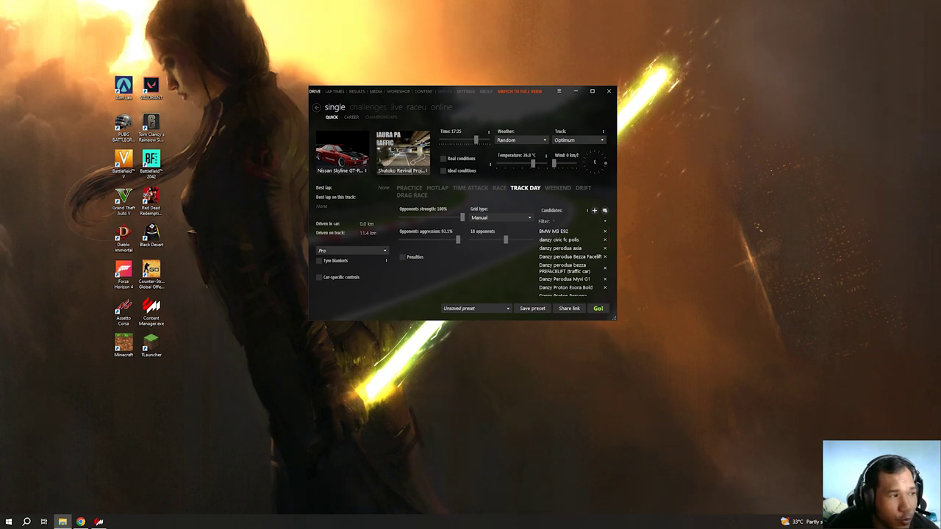
Switch to File Explorer, maximize the Downloads folder and look through the downloaded RAR and ZIP mod archives
left_click(63, 522)
left_click_drag(421, 86, 347, 4)
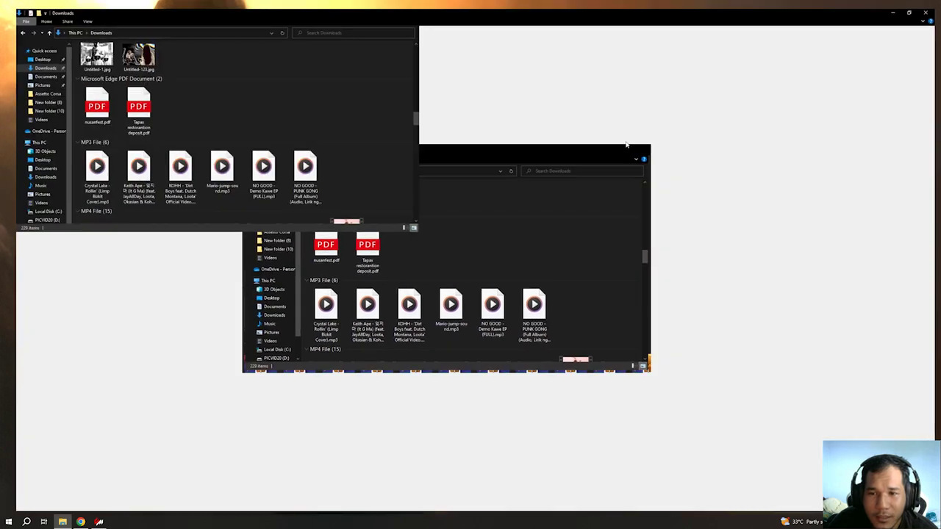
scroll(569, 199, "down", 3)
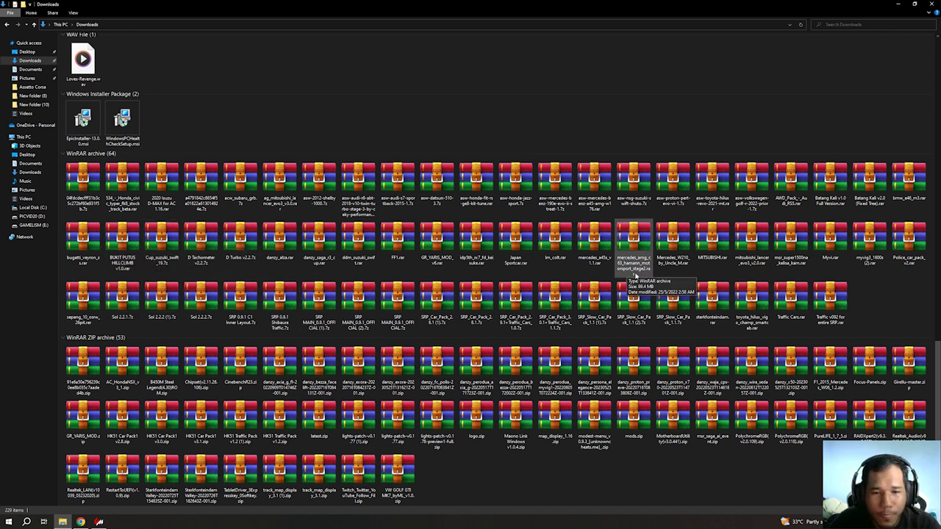
Open a new Chrome tab and go to the Danzy car mod page on Patreon
left_click(98, 522)
left_click(99, 6)
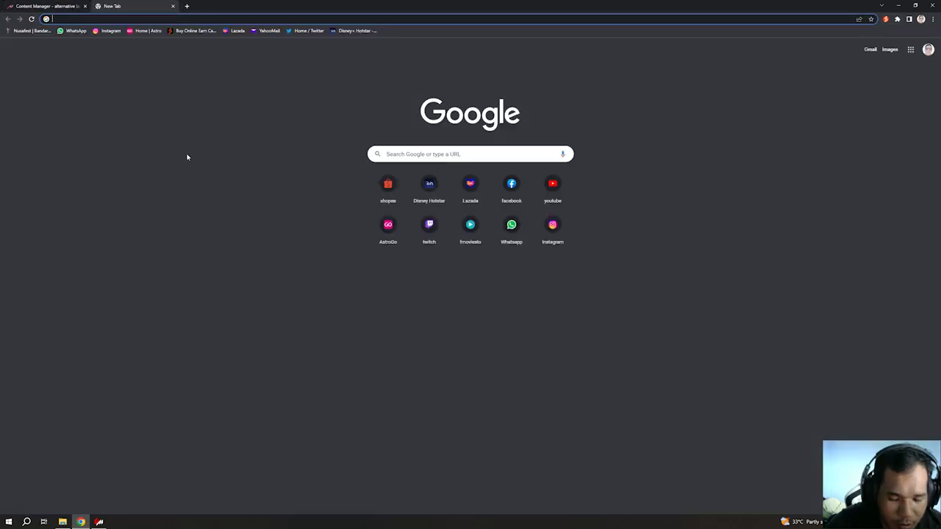
type("patereom")
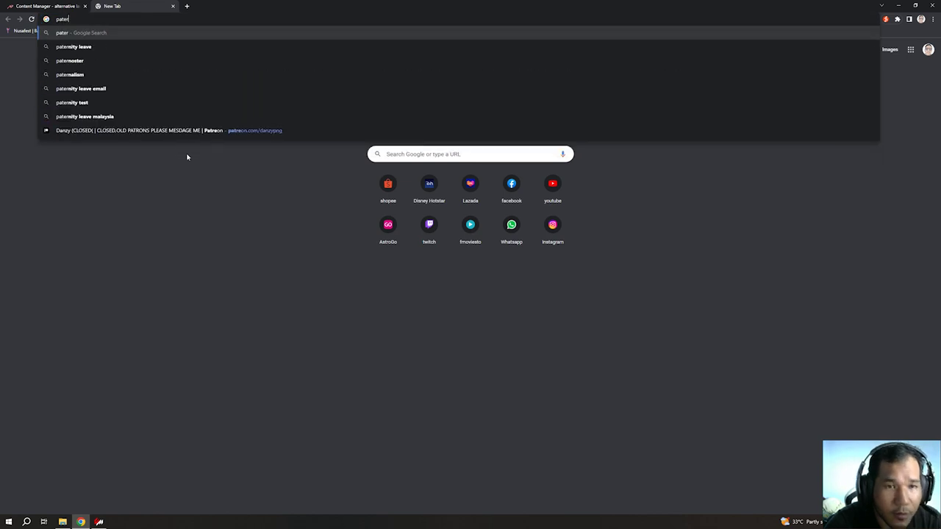
key("BackSpace")
key("BackSpace")
key("BackSpace")
key("BackSpace")
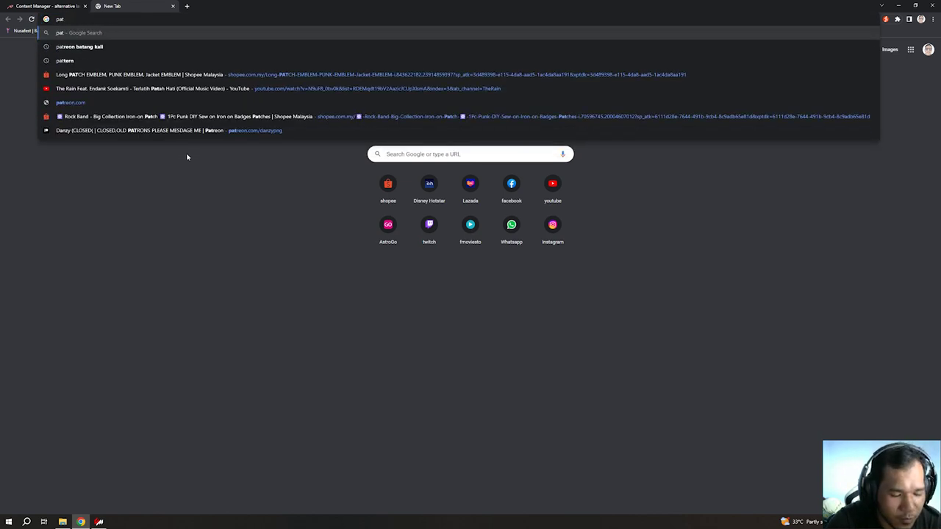
type("reon")
key("Return")
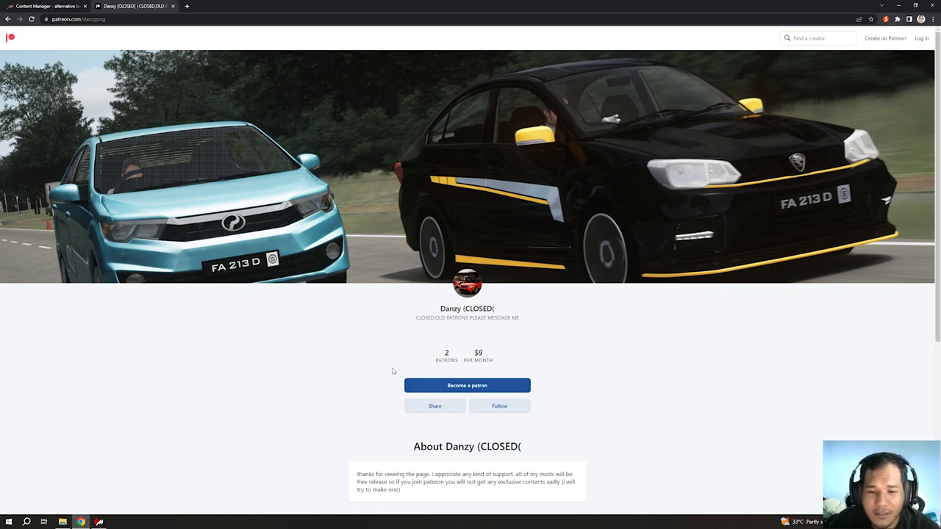
Replace the creator name in the Patreon address with projectkaido and load the Project Kaido page
left_click(118, 19)
left_click(123, 19)
key("BackSpace")
key("BackSpace")
key("BackSpace")
key("BackSpace")
key("BackSpace")
key("BackSpace")
key("BackSpace")
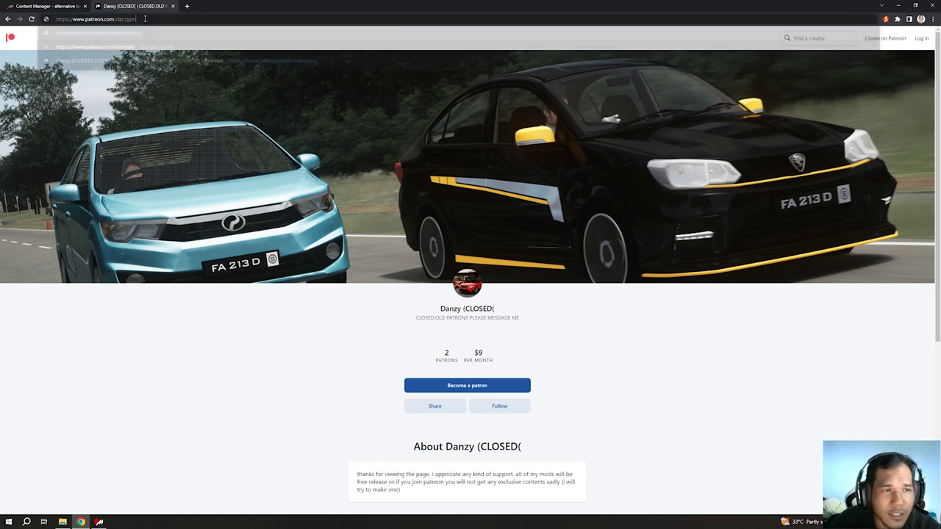
key("BackSpace")
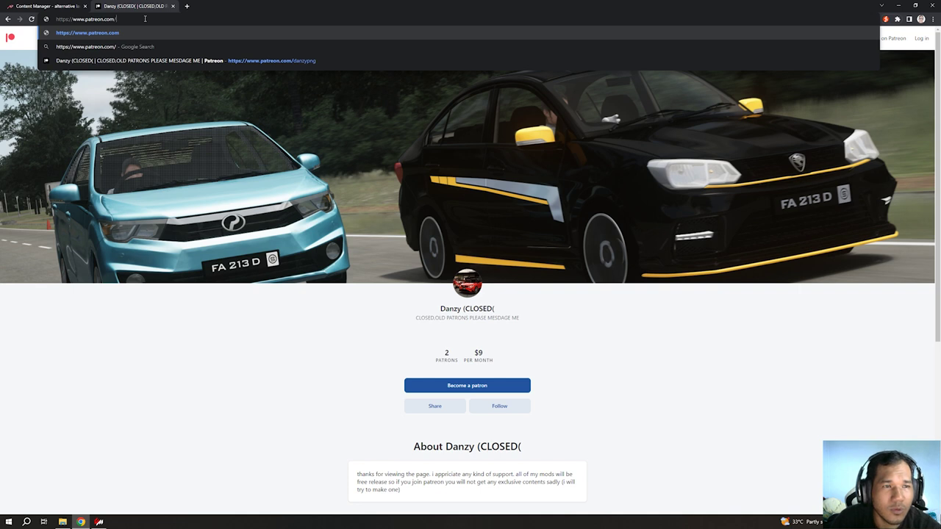
type("project")
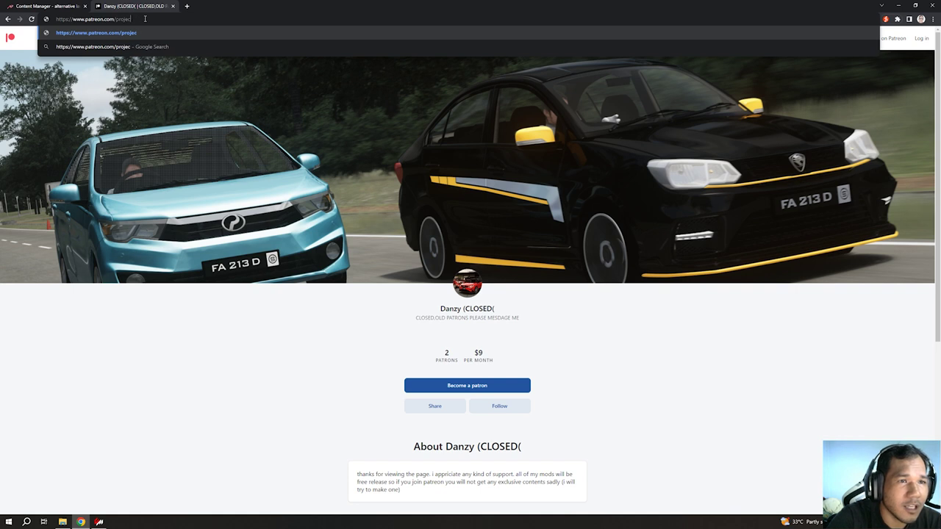
type("kaido")
key("Return")
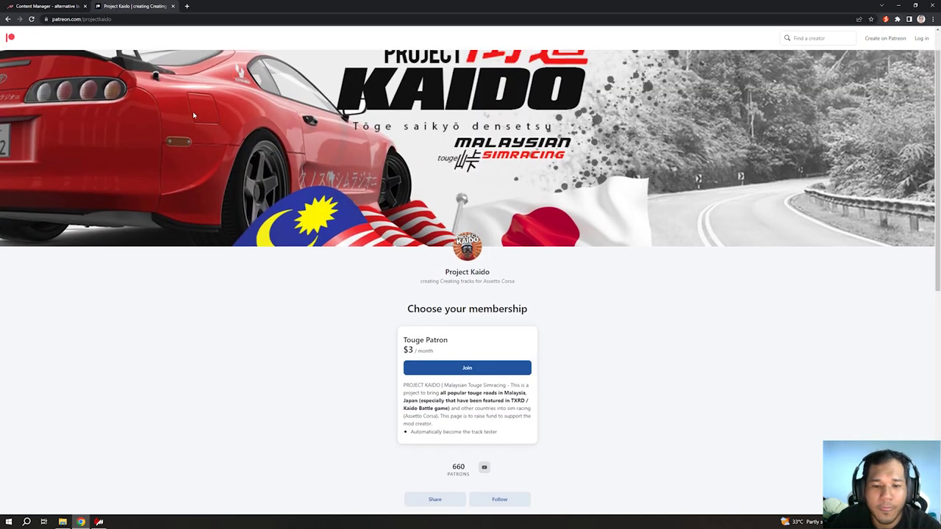
Examine the Project Kaido page: expand its full description and review the track to-do list, recent posts and Touge Patron membership
scroll(191, 119, "down", 5)
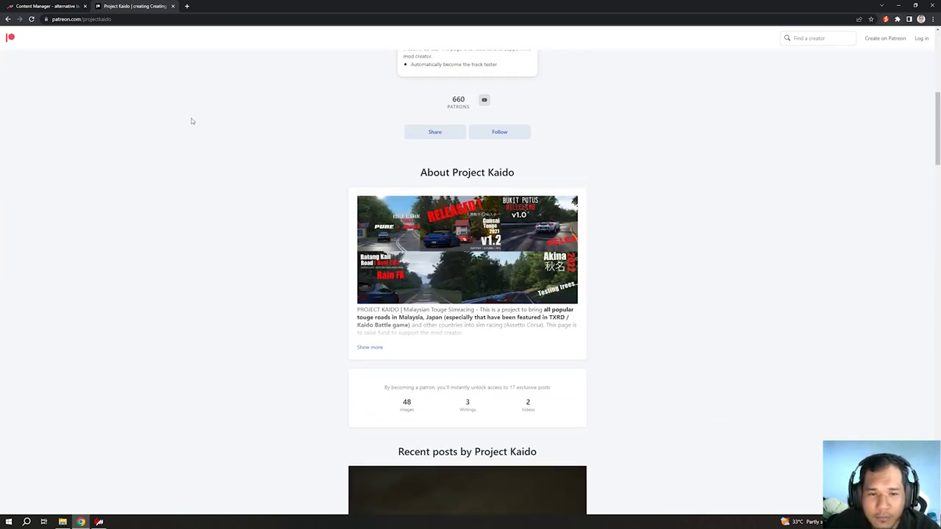
scroll(191, 121, "down", 2)
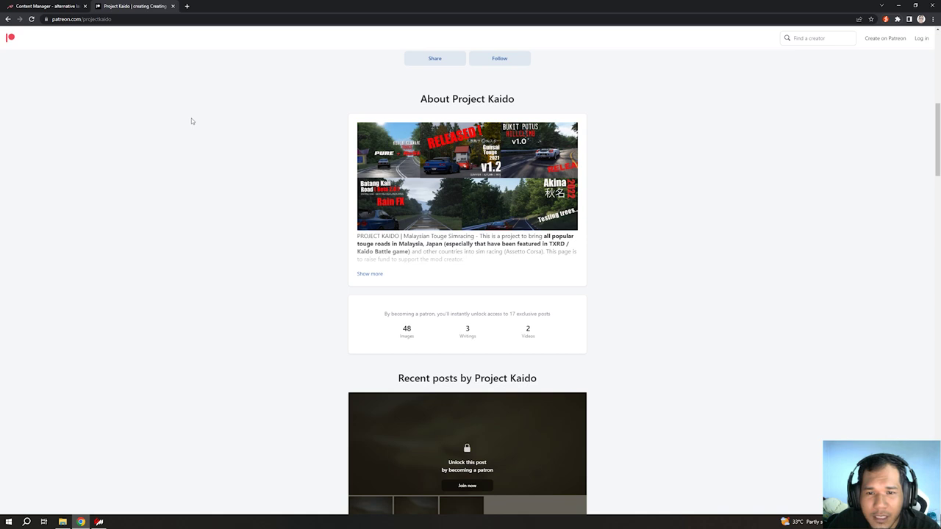
scroll(191, 120, "down", 1)
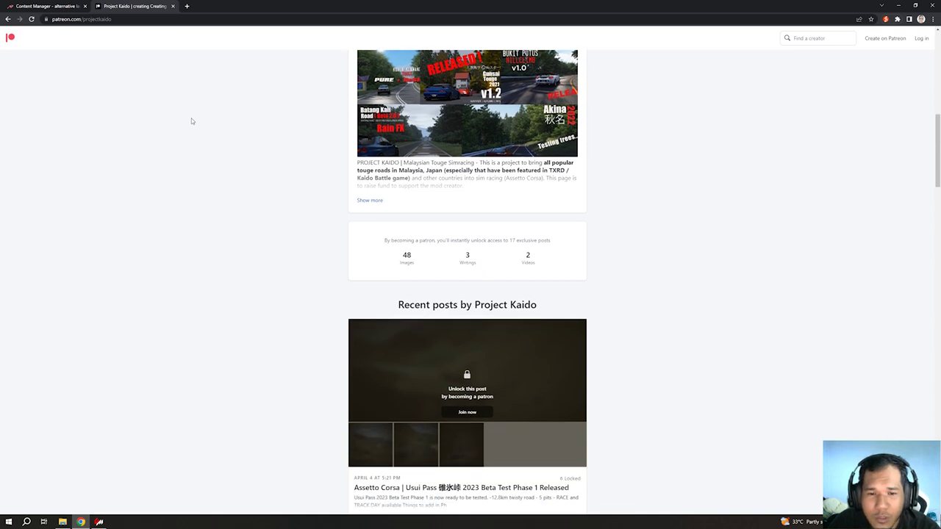
left_click(373, 201)
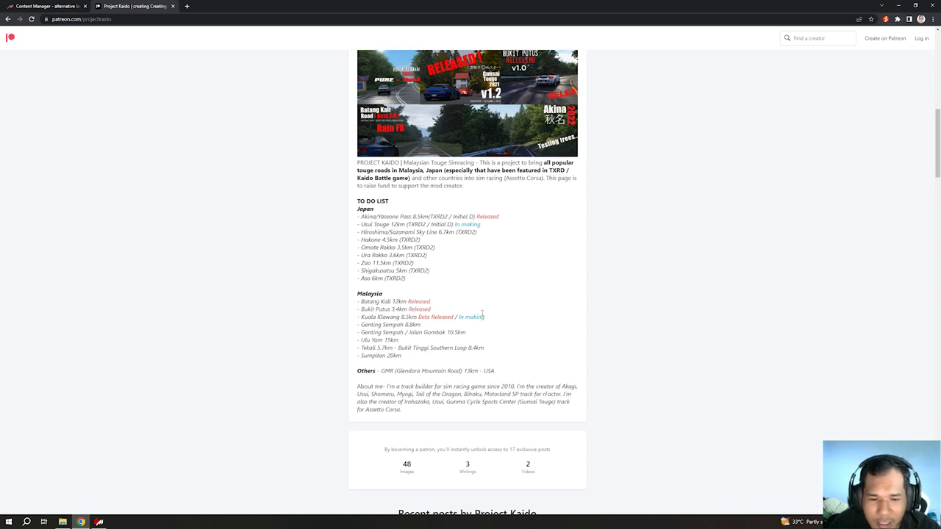
scroll(482, 314, "down", 10)
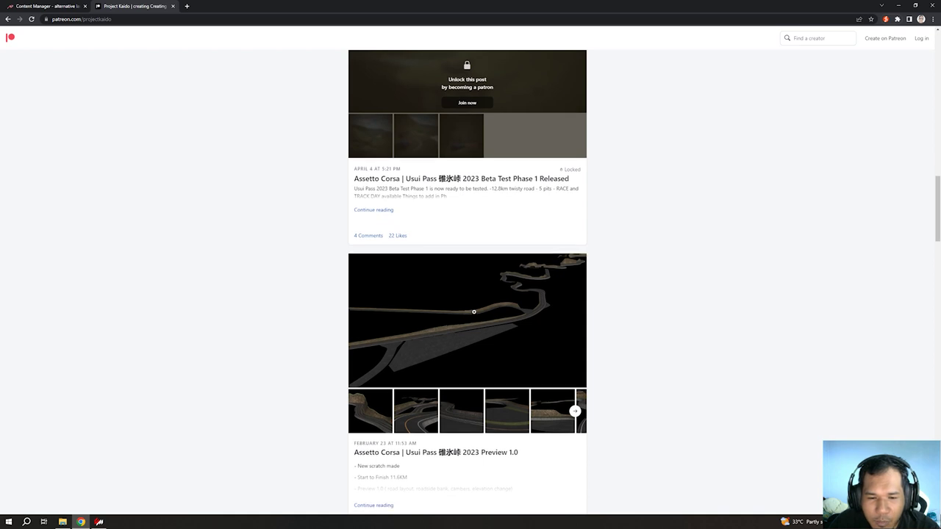
scroll(473, 312, "up", 15)
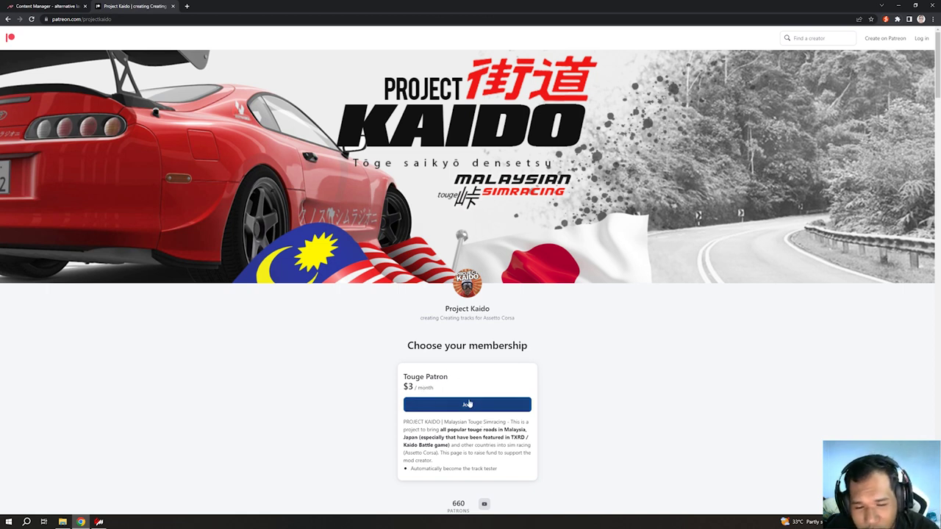
scroll(486, 440, "down", 1)
scroll(540, 439, "down", 2)
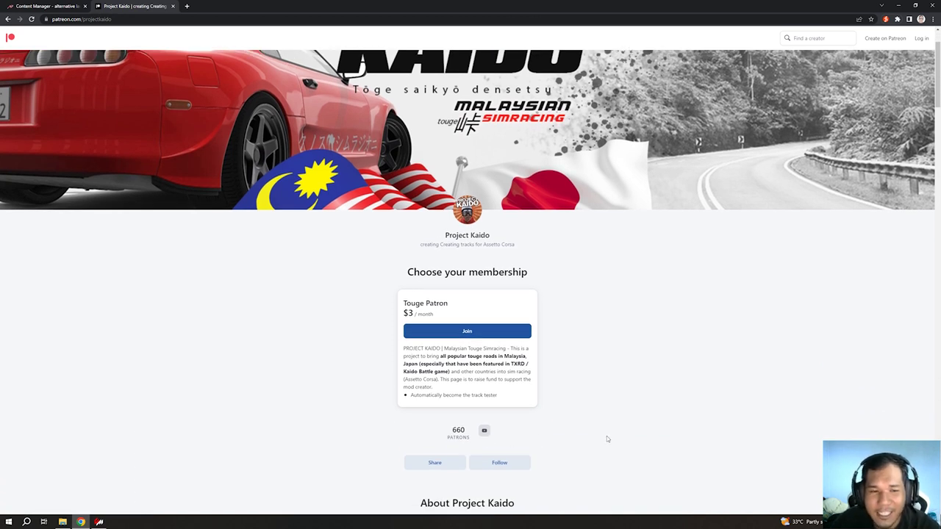
scroll(606, 436, "up", 2)
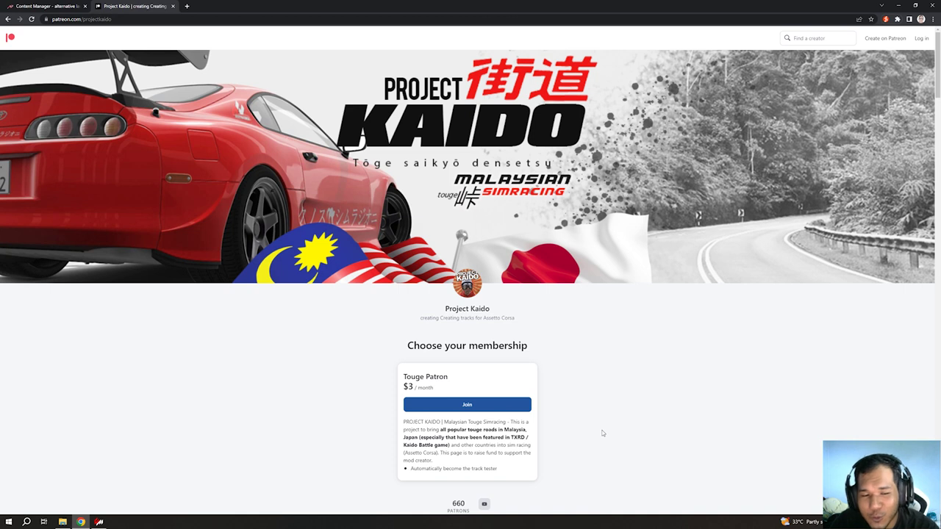
scroll(602, 434, "down", 1)
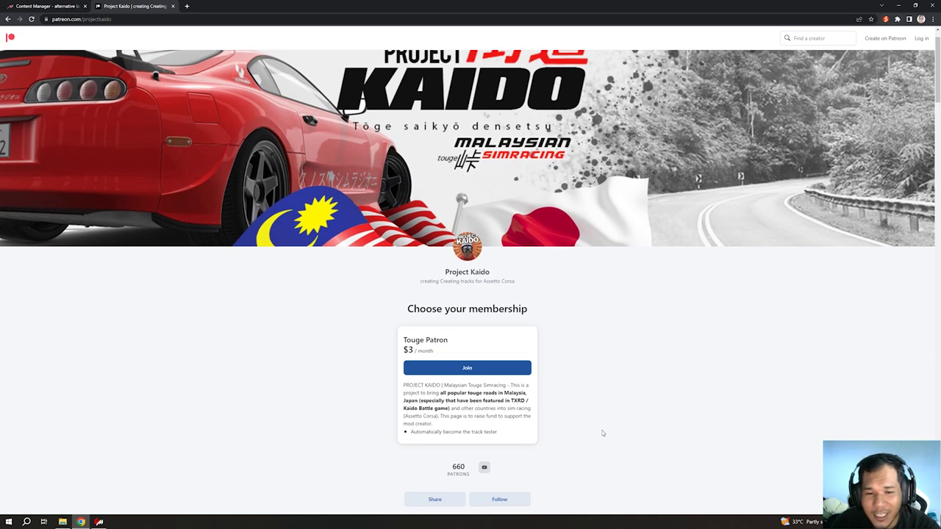
Load VW GOLF GTI MK7_byML_v1.0.zip from the Downloads folder into Content Manager and install its contents
left_click(99, 521)
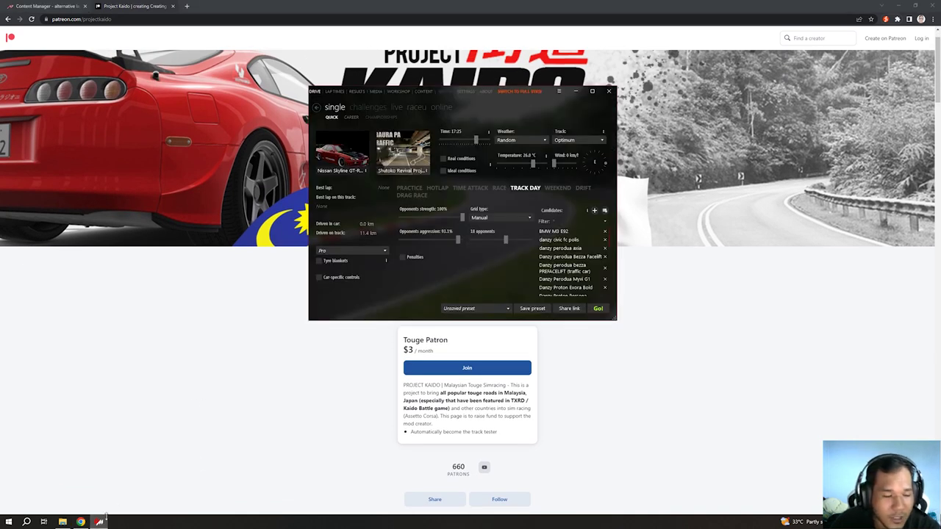
left_click(63, 521)
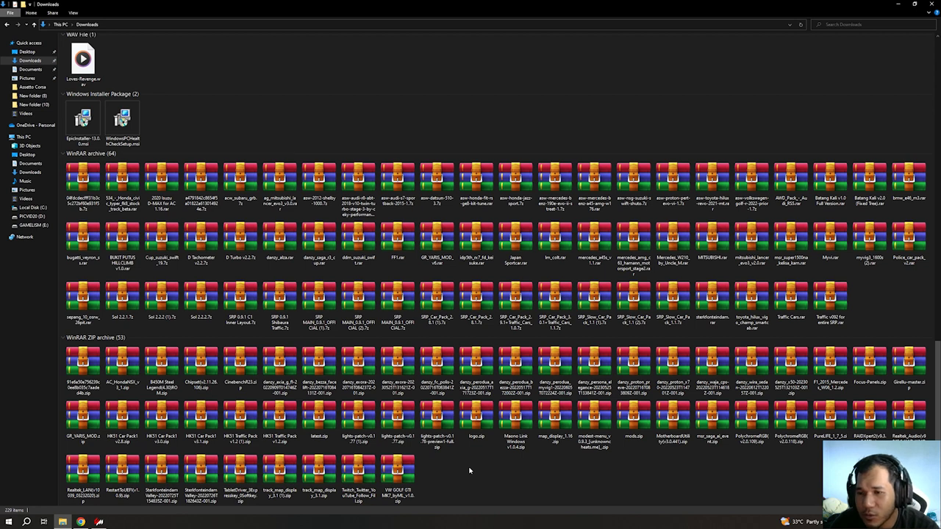
scroll(469, 470, "up", 1)
scroll(469, 470, "down", 1)
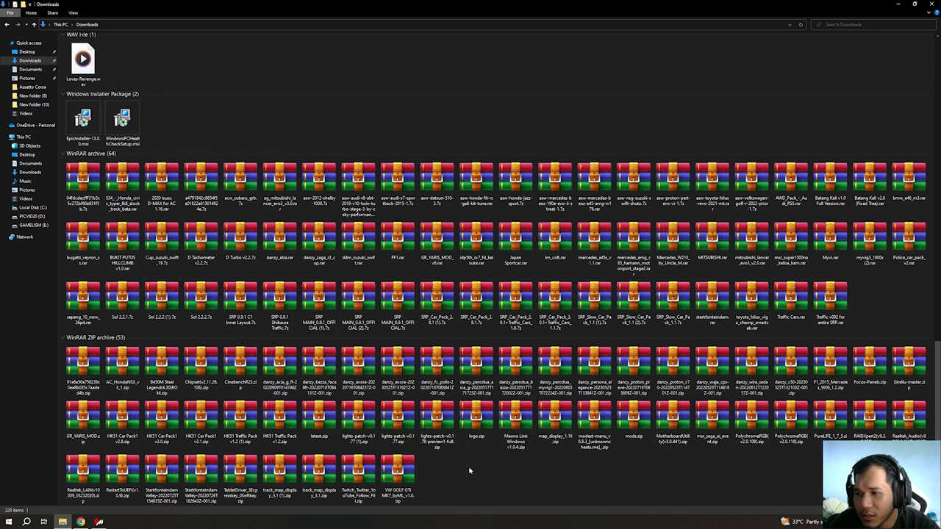
left_click(99, 522)
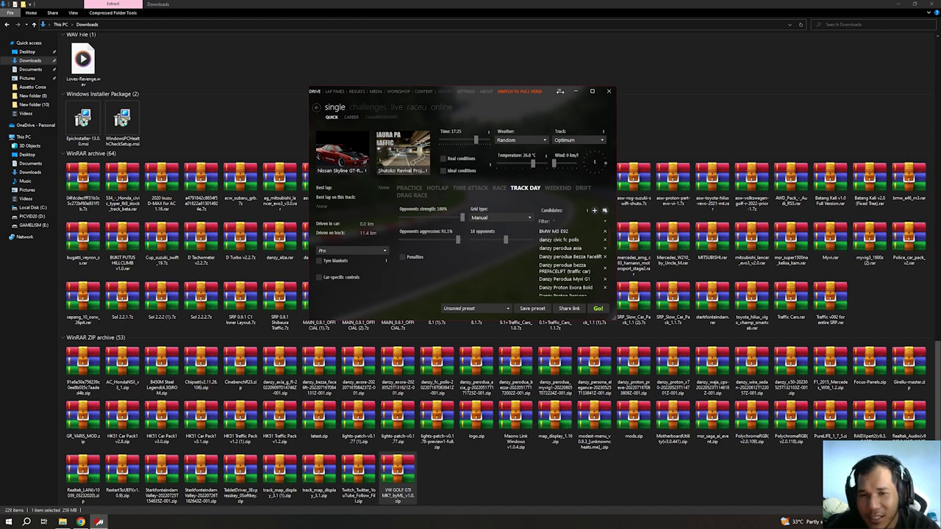
left_click(560, 92)
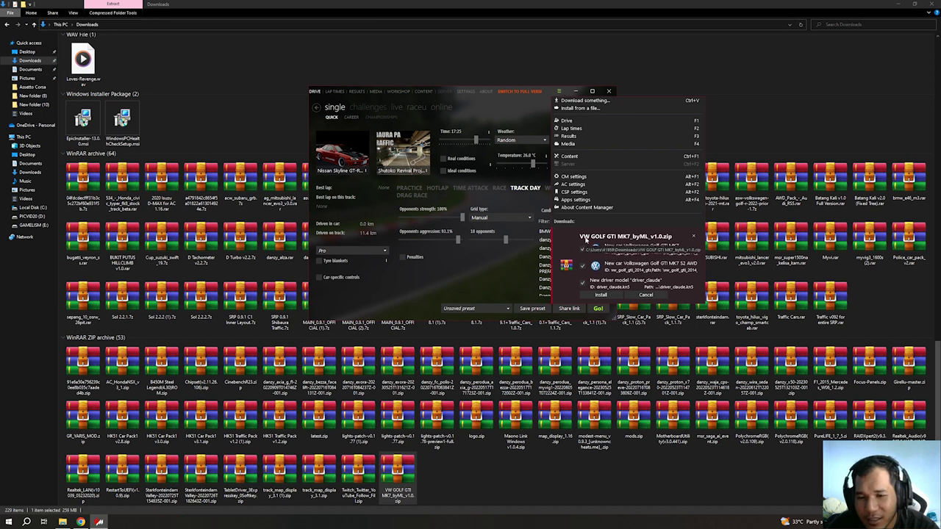
left_click(600, 294)
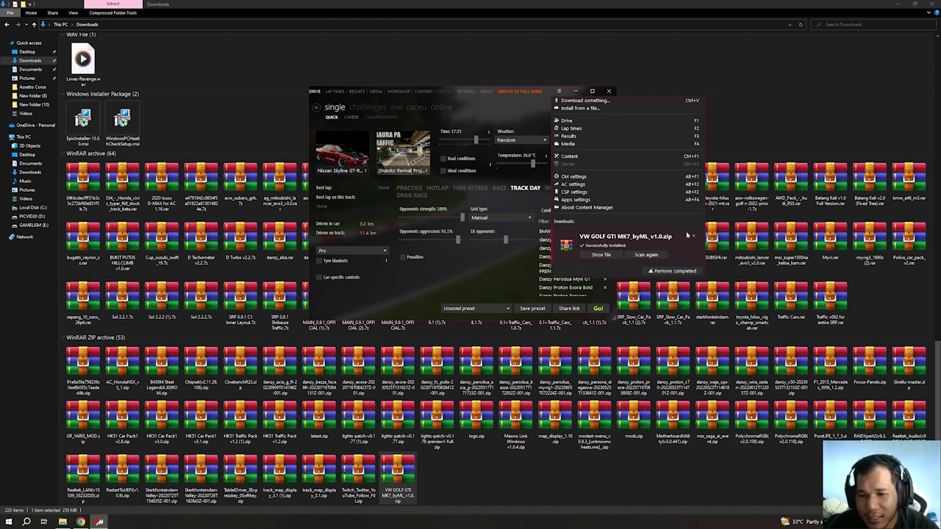
Close the Downloads folder and the Chrome browser to get back to the Content Manager window
left_click(651, 86)
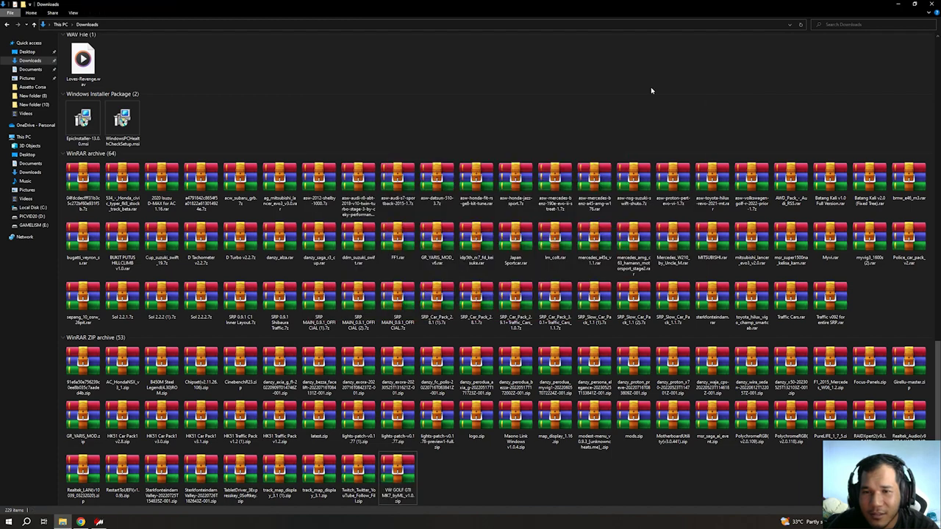
left_click(932, 4)
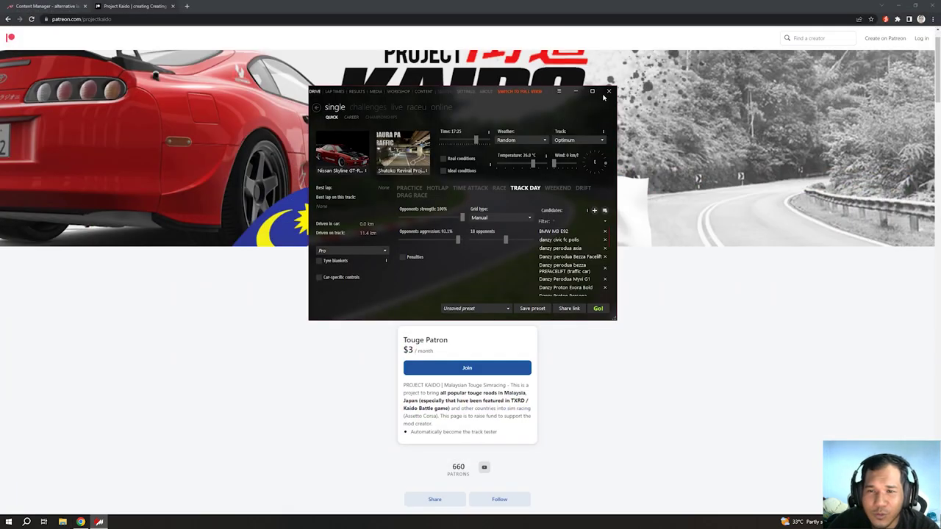
left_click(932, 5)
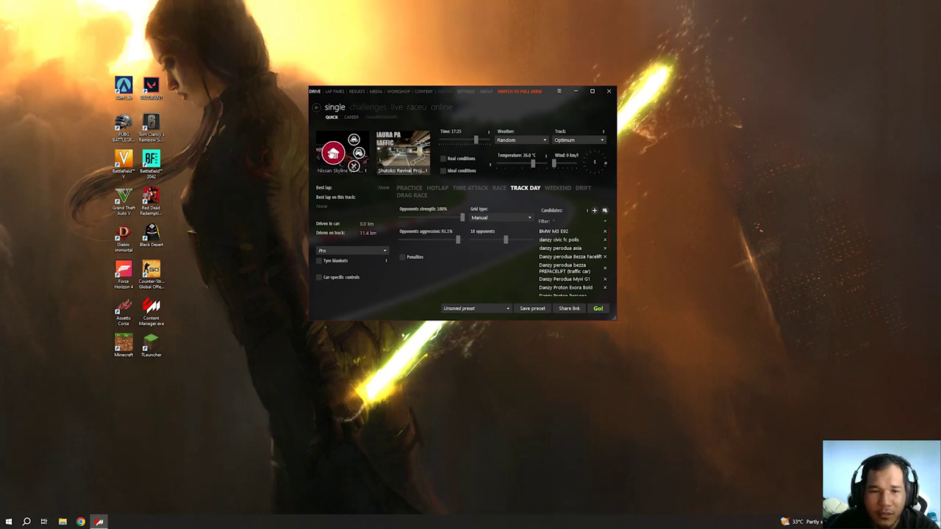
Start choosing a car for the single race and look through the Volkswagen cars and the brand list
left_click(340, 153)
scroll(544, 206, "down", 2)
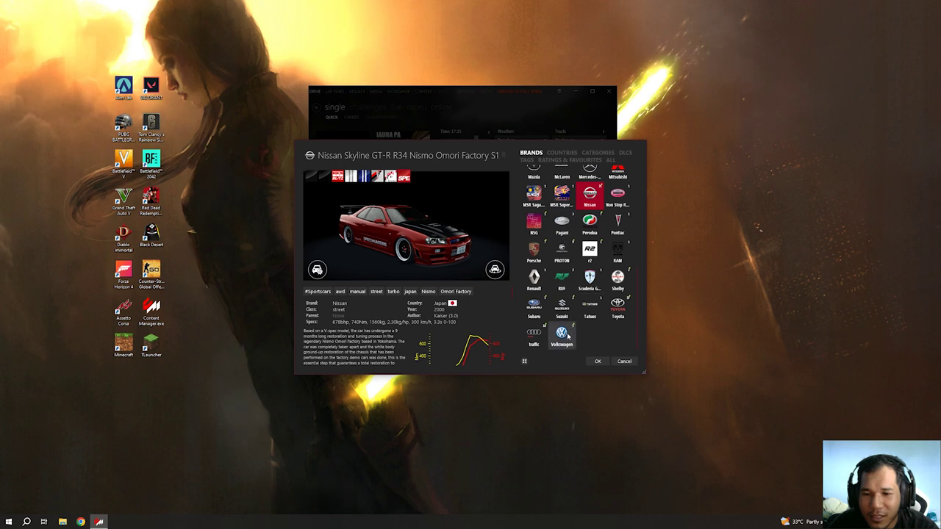
left_click(562, 338)
left_click(531, 152)
scroll(577, 312, "down", 5)
scroll(577, 313, "up", 5)
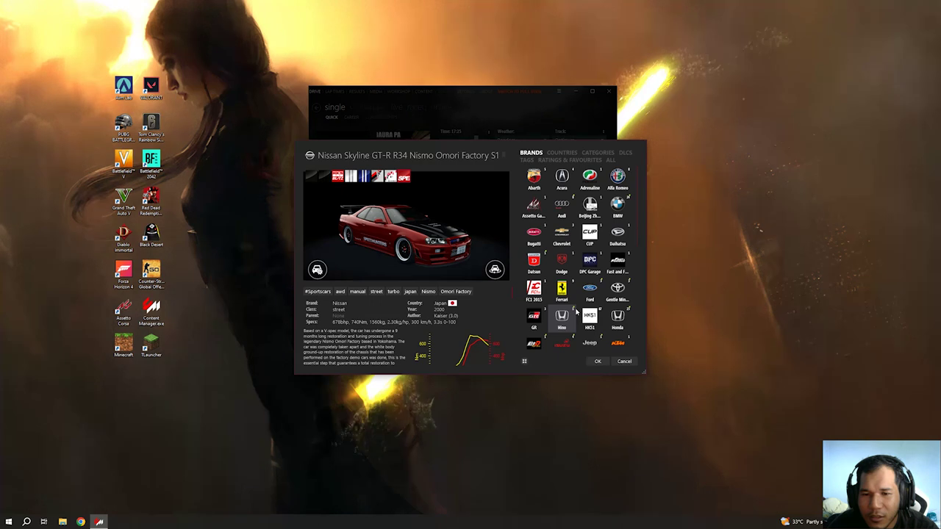
Browse the Proton cars, including the Danzy Persona Elegance and Saga R3 Cup, and select the Proton PERT Evo VI
scroll(577, 312, "down", 5)
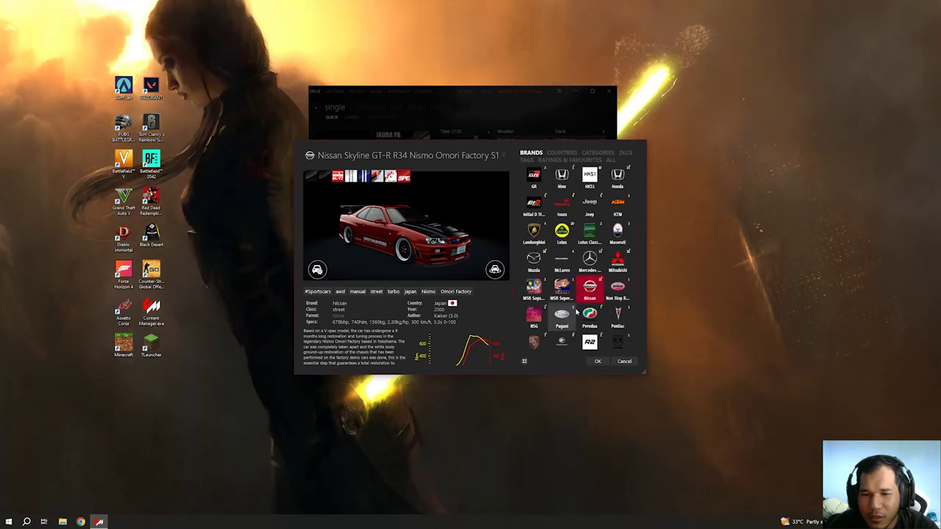
scroll(577, 312, "down", 2)
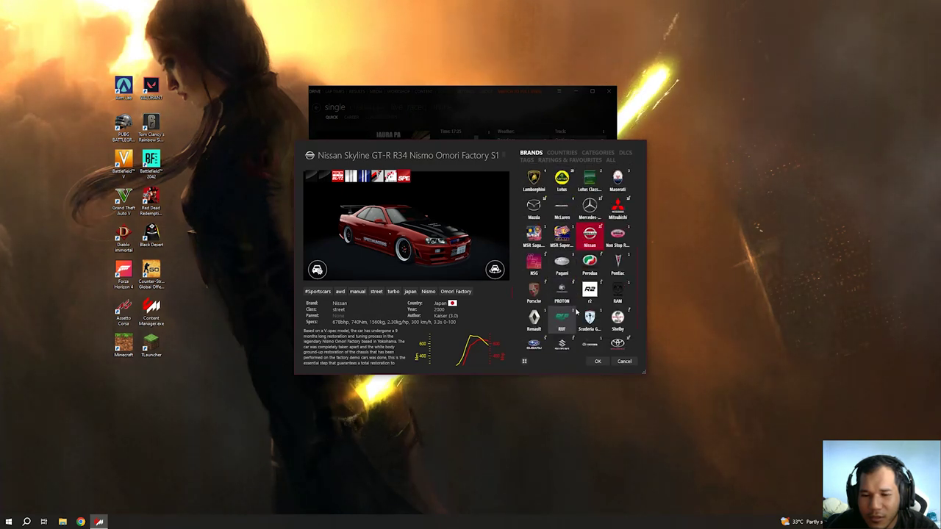
left_click(571, 299)
left_click(547, 250)
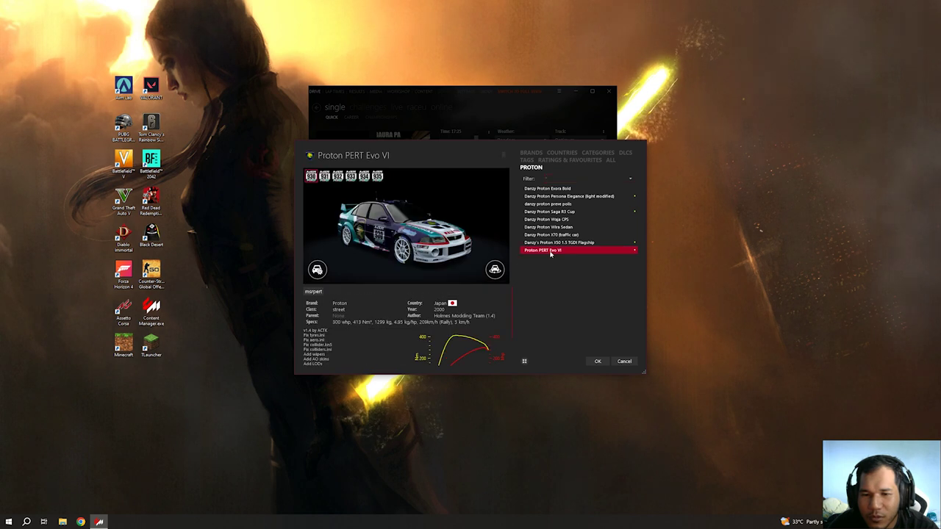
key("Up")
key("Up")
key("Up")
key("Up")
key("Up")
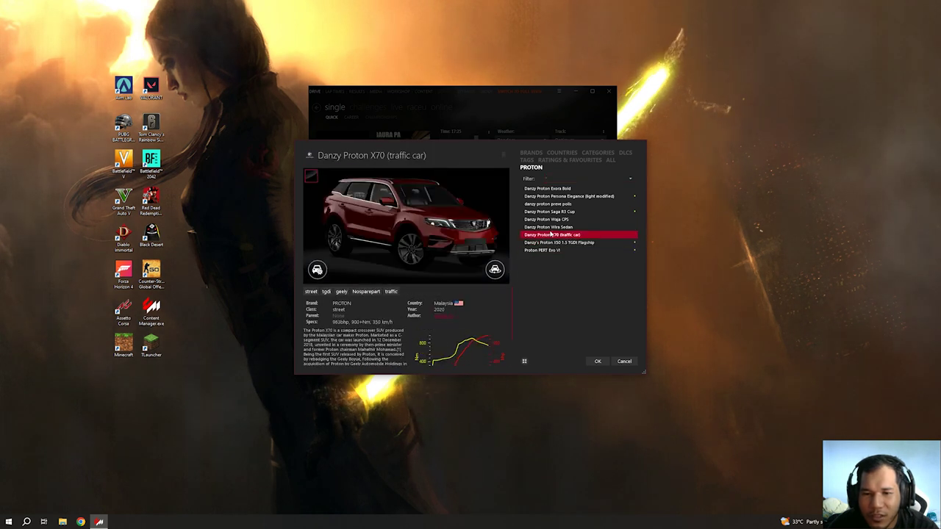
left_click(559, 197)
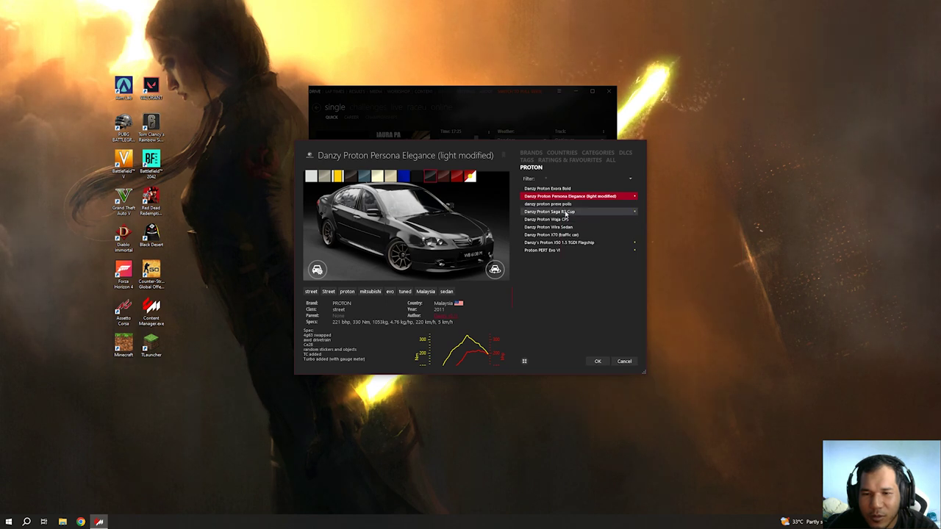
left_click(565, 212)
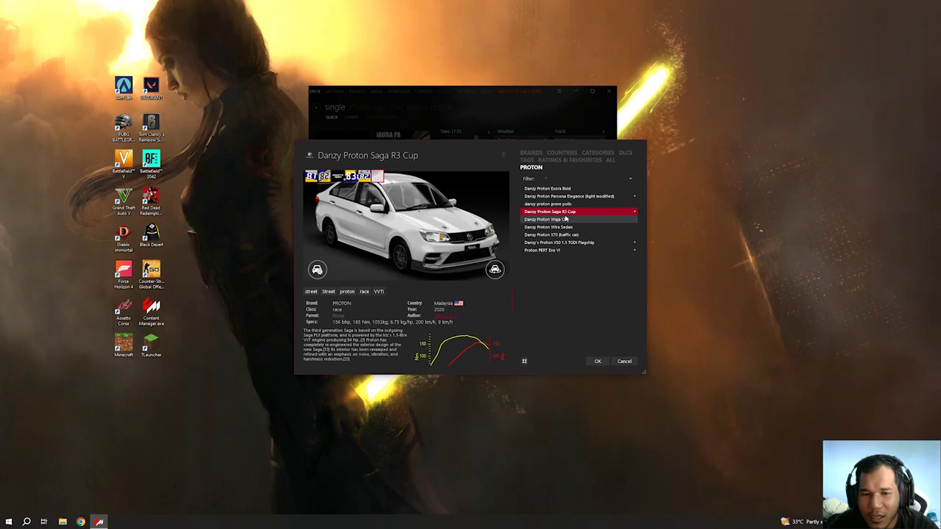
left_click(556, 251)
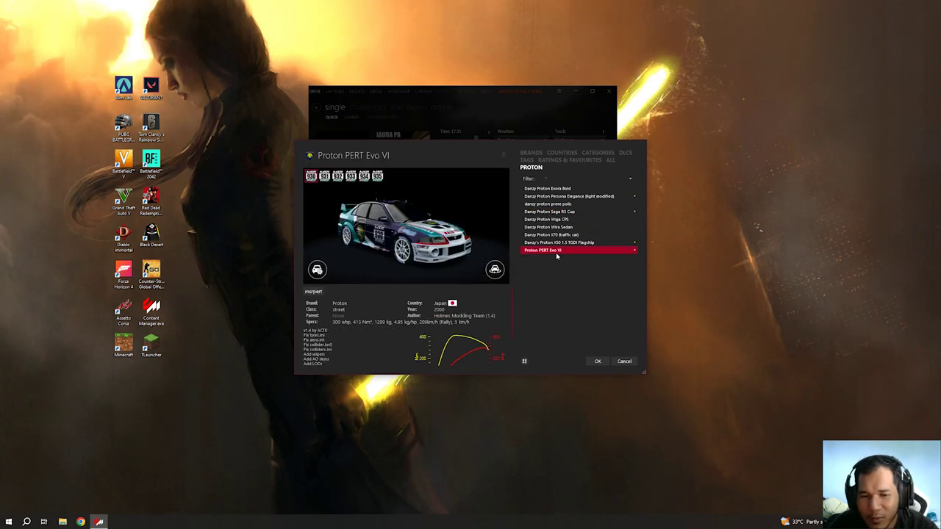
Preview the Proton PERT Evo VI liveries, pick number 931 and accept the car
left_click(337, 175)
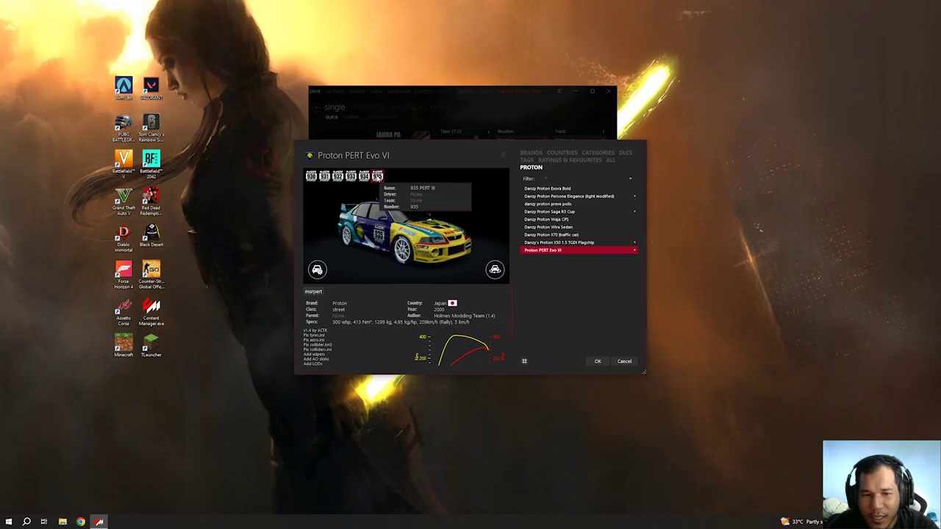
left_click(331, 180)
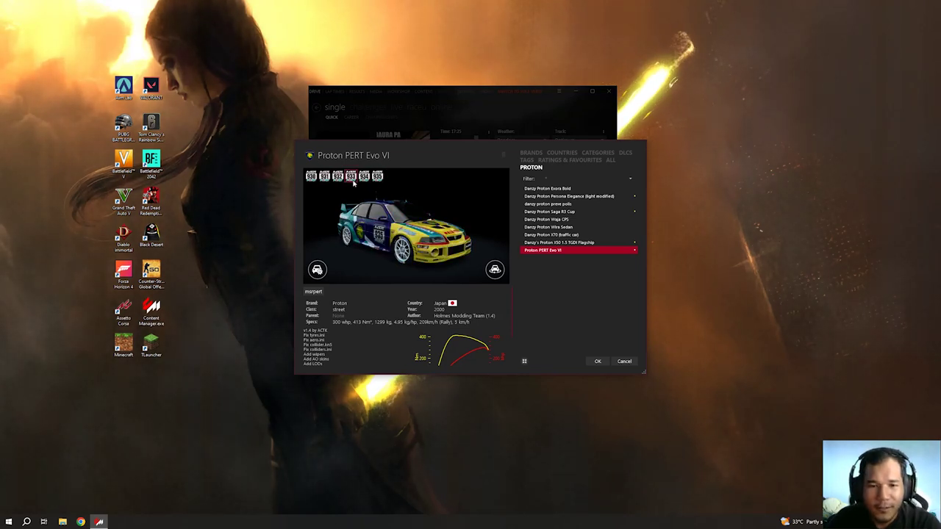
left_click(339, 177)
left_click(324, 176)
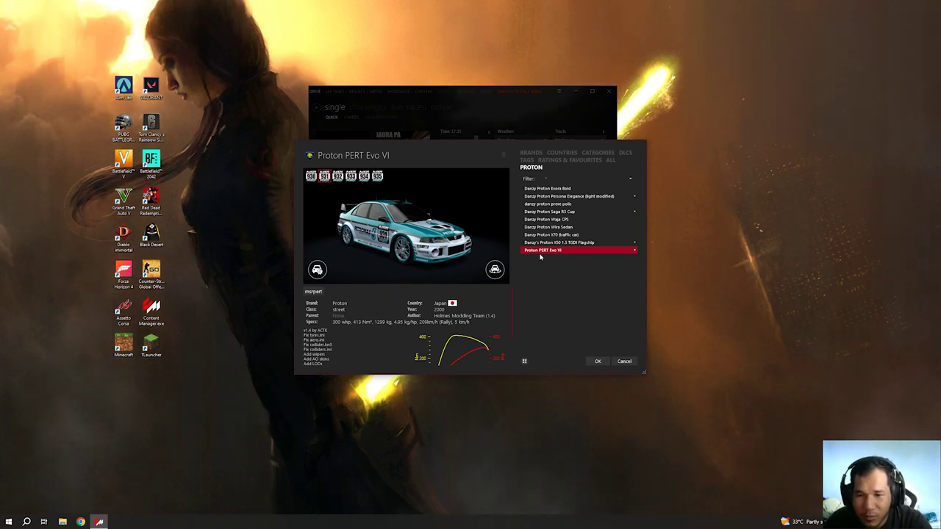
left_click(596, 360)
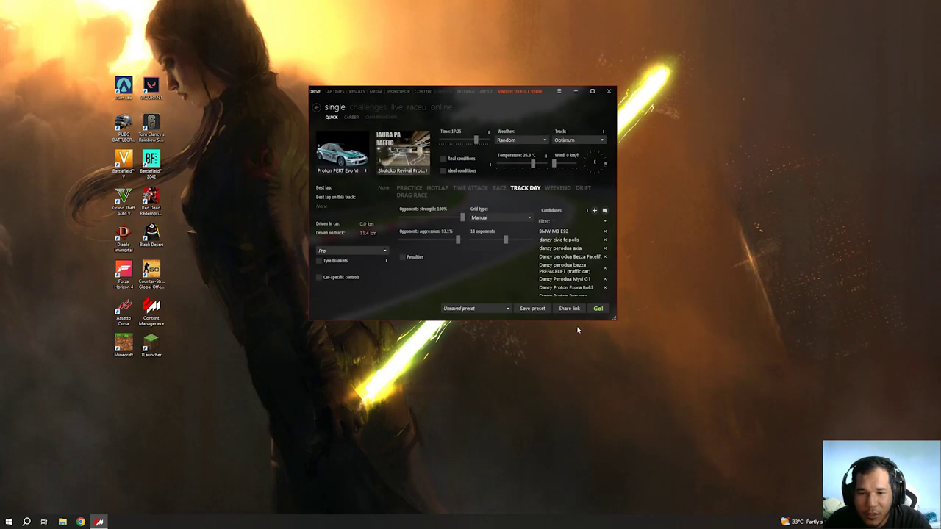
Set the track to the Malaysian Batang Kali (2) with the Batang Kali 2 Way AI layout
scroll(572, 285, "up", 3)
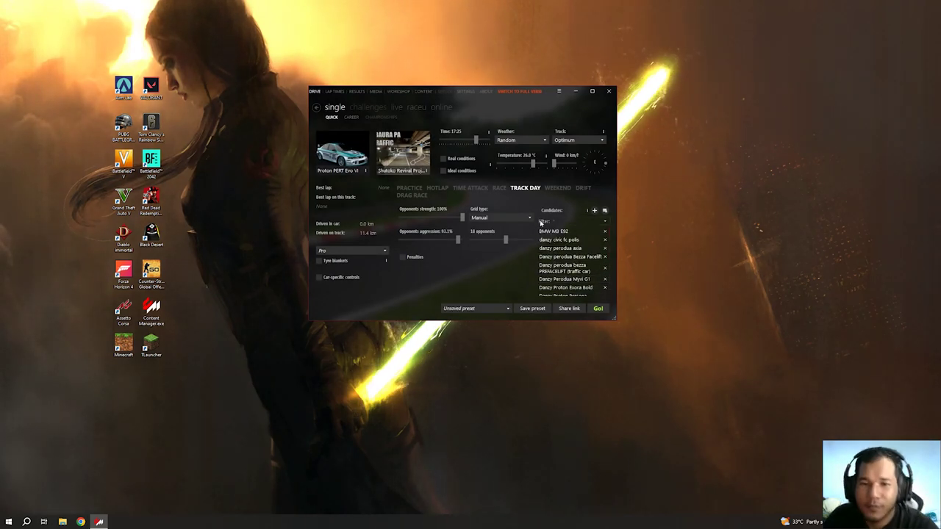
left_click(403, 152)
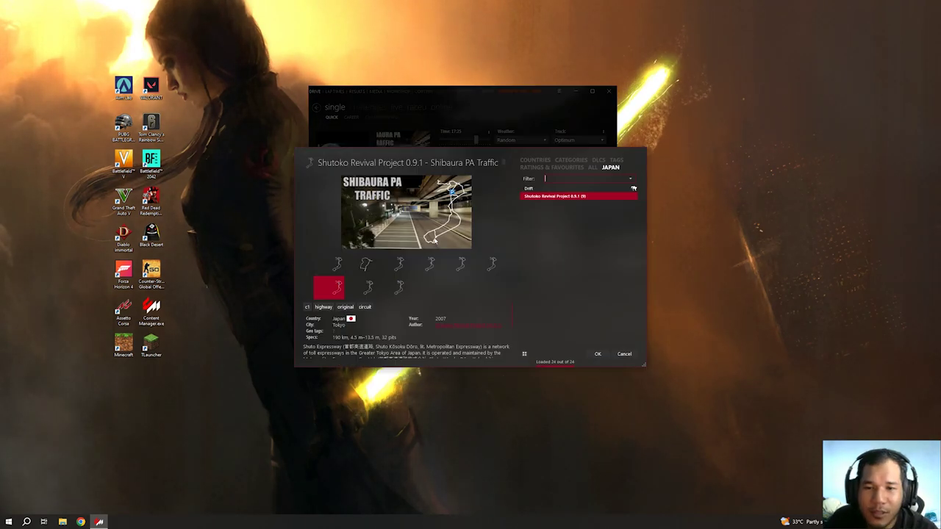
left_click(523, 159)
left_click(558, 214)
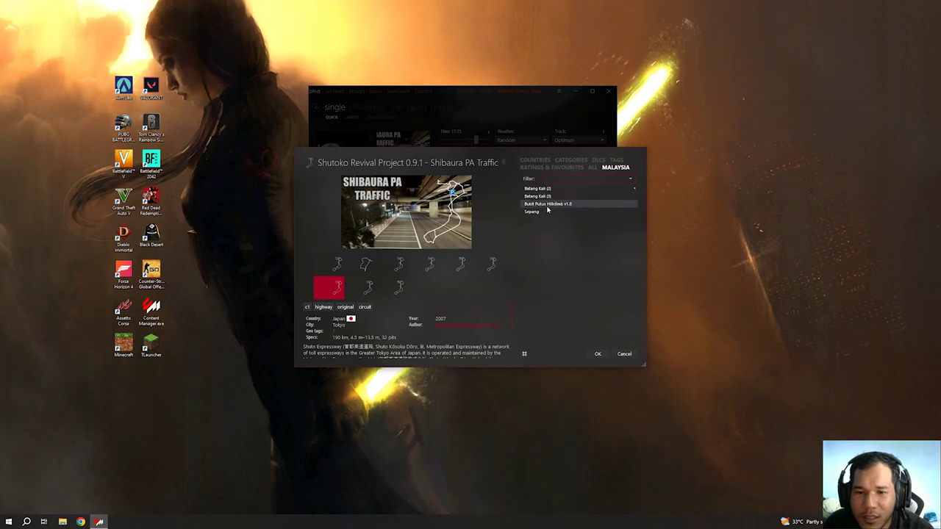
left_click(545, 189)
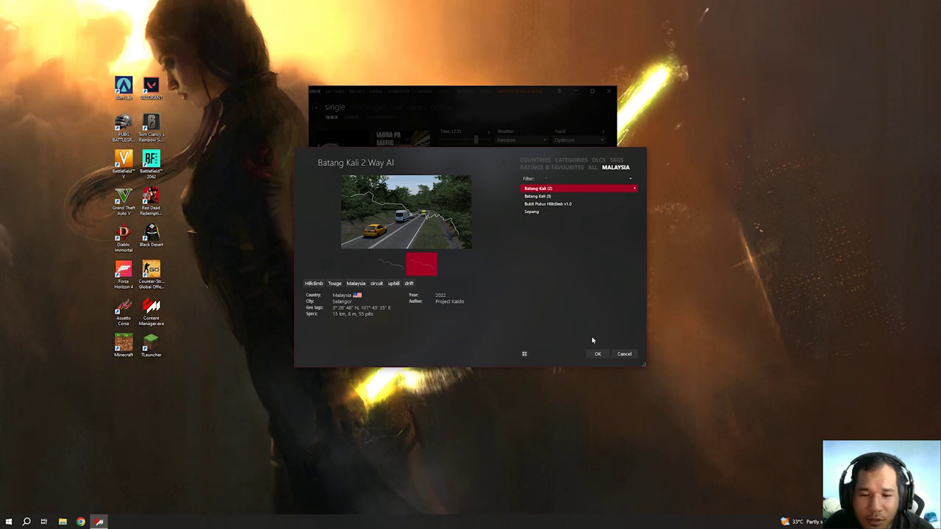
left_click(595, 354)
Review the Track Day opponent candidates and the brand and DLC groups from which further cars can be added
scroll(573, 262, "down", 2)
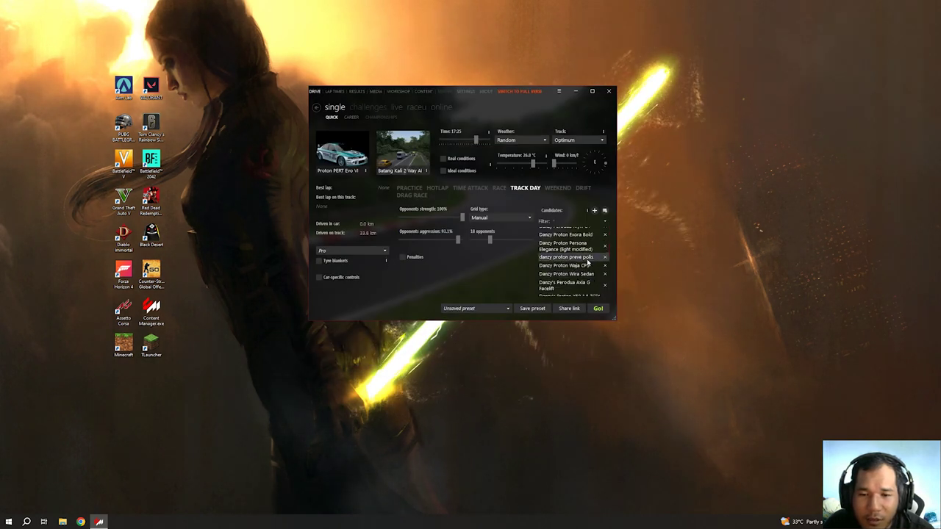
scroll(574, 261, "up", 2)
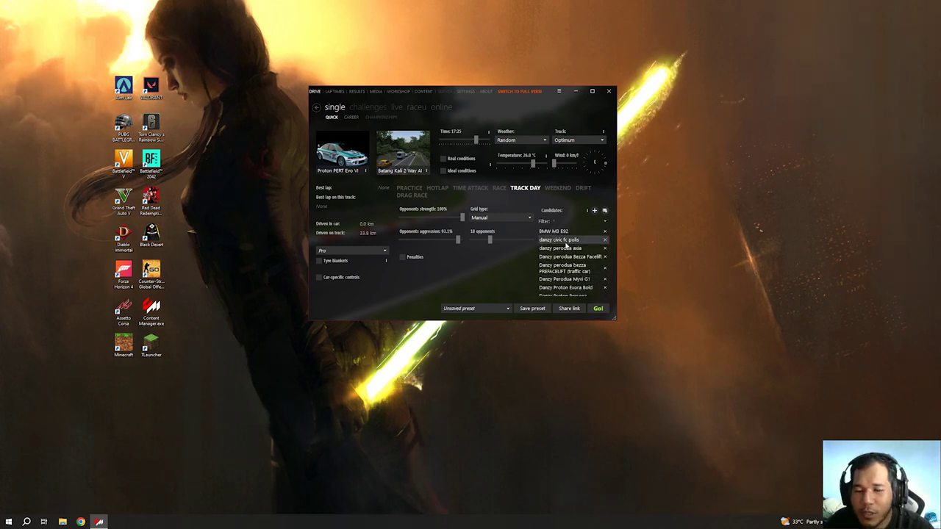
scroll(579, 252, "down", 10)
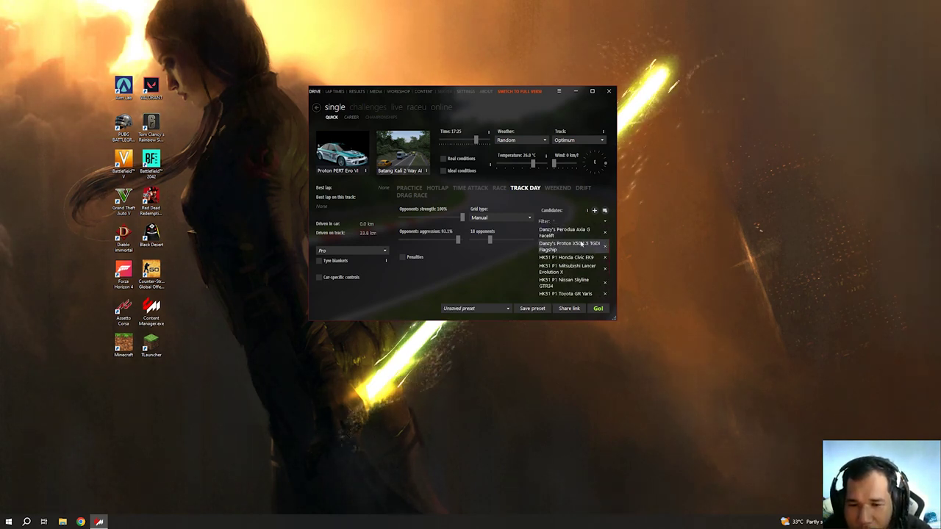
scroll(578, 252, "up", 10)
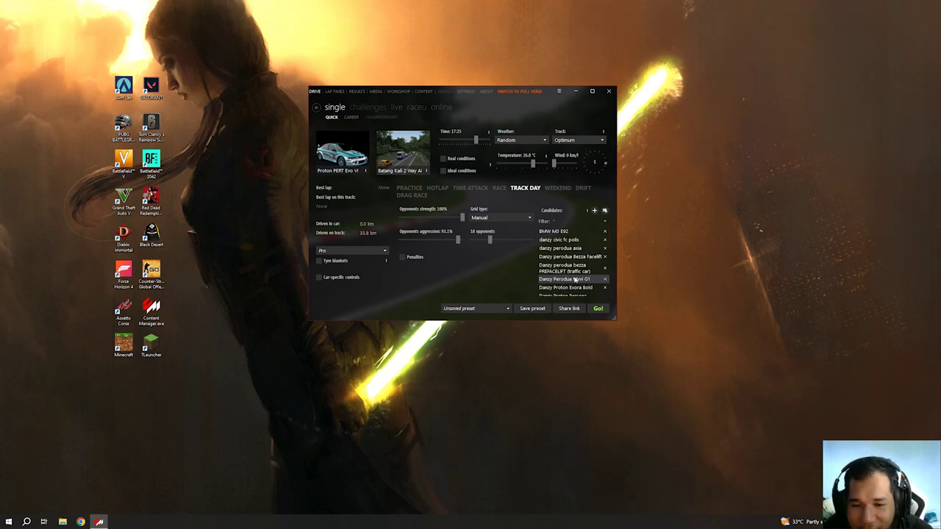
left_click(594, 211)
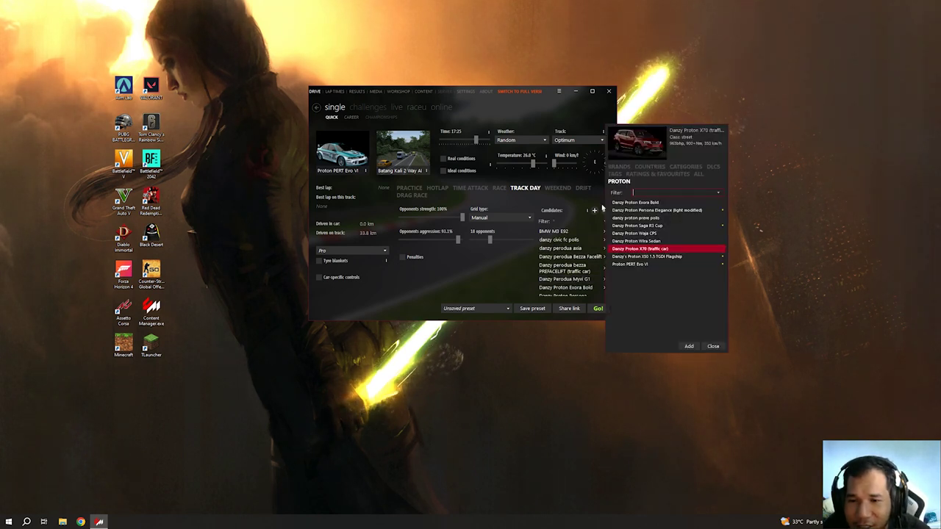
left_click(638, 176)
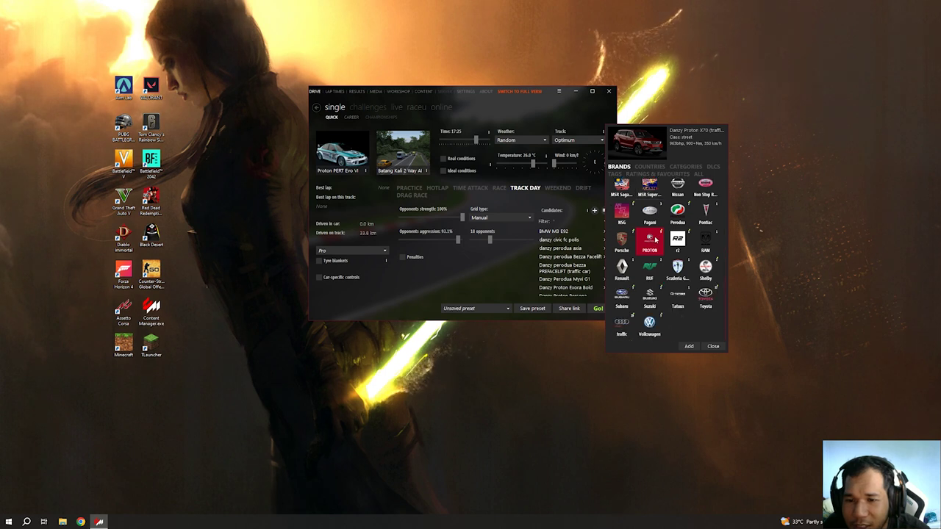
left_click(671, 175)
left_click(615, 174)
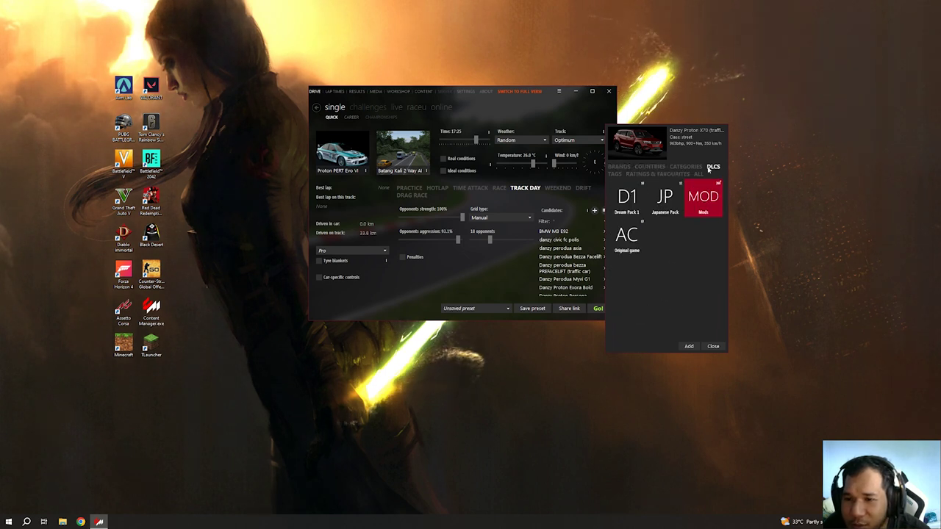
left_click(619, 166)
left_click(563, 209)
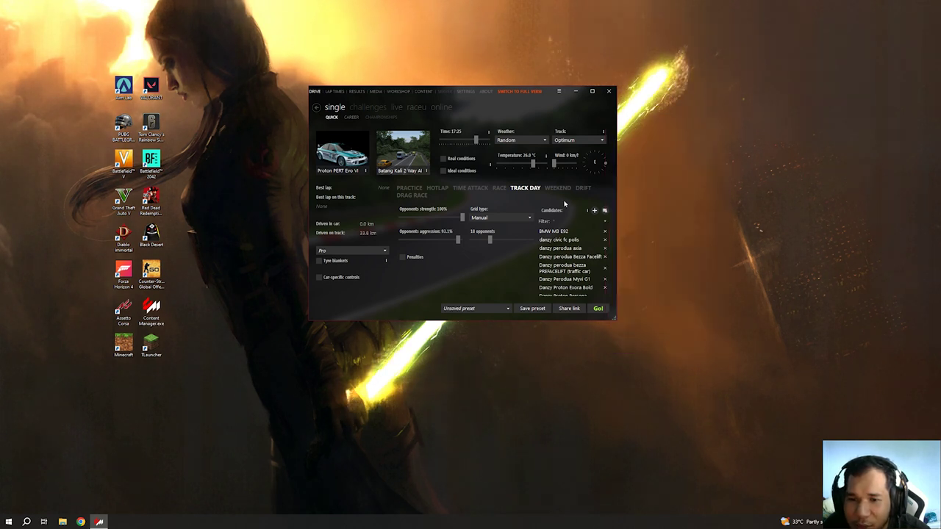
scroll(557, 283, "down", 5)
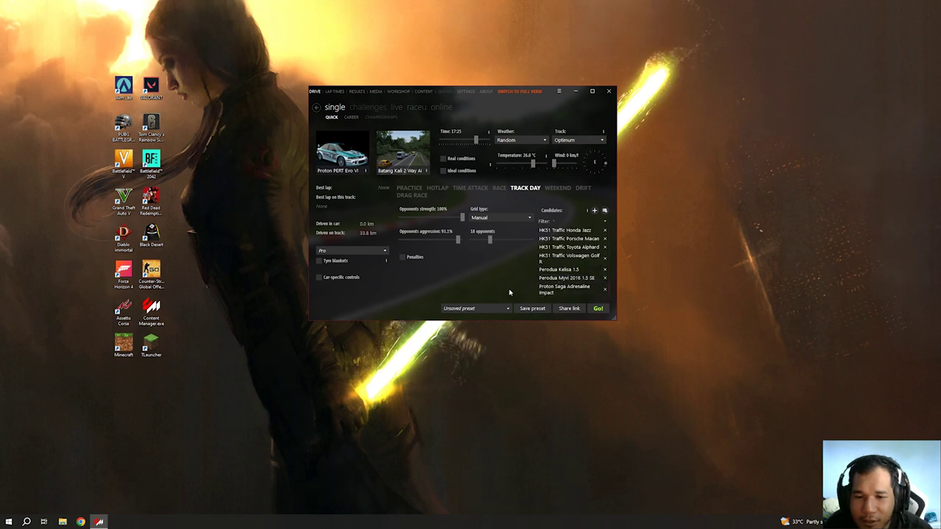
Enable real conditions for the Track Day and start the session with the chosen candidates
scroll(545, 273, "up", 3)
scroll(544, 271, "up", 5)
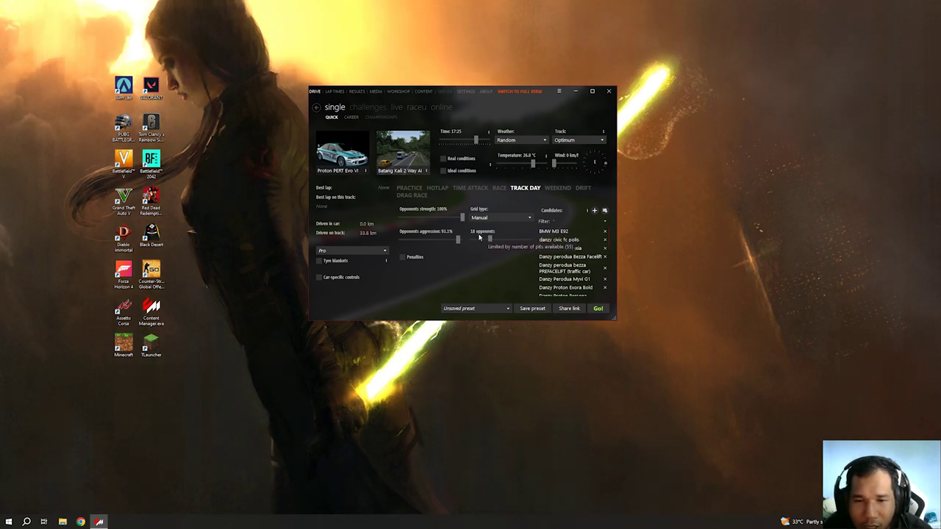
left_click(459, 159)
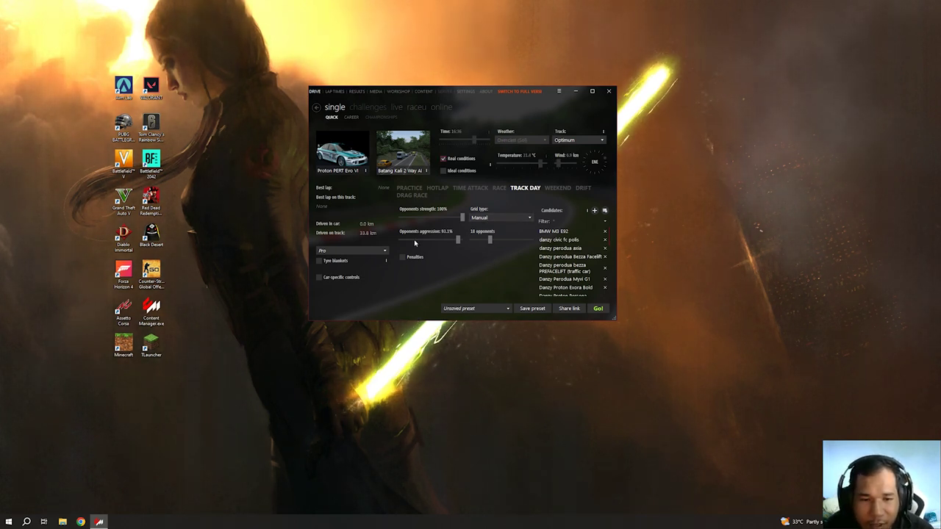
left_click(444, 158)
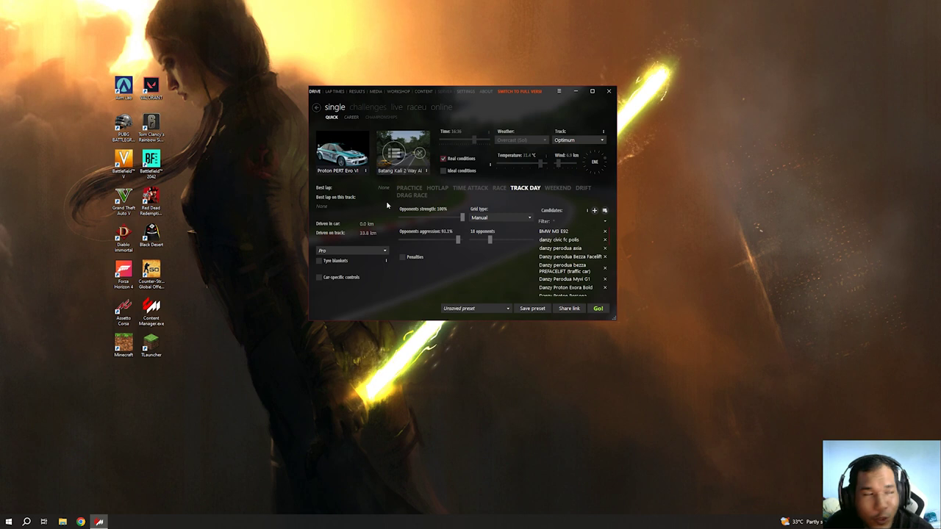
left_click(602, 310)
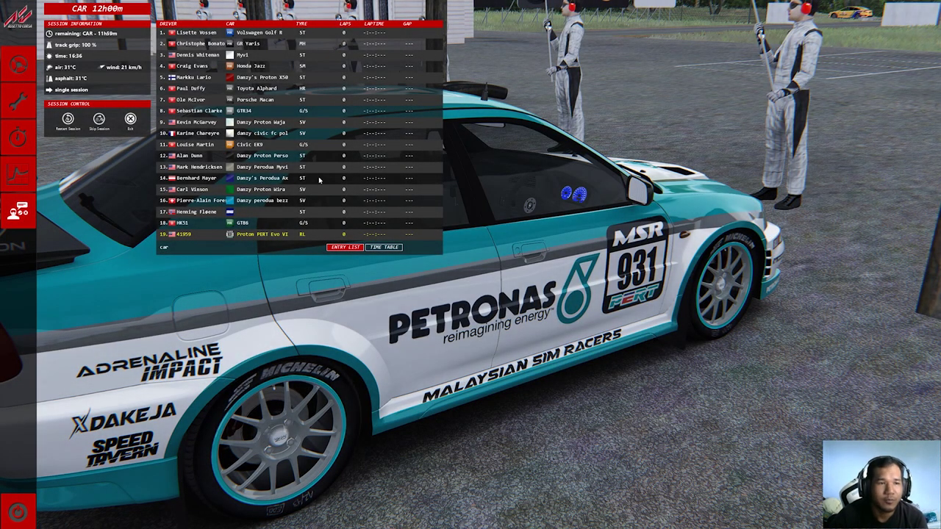
In the car's gear setup, try the Non-Homologated gear set, return to Rally, and set the final gear ratio to Non-Homologated
left_click(23, 103)
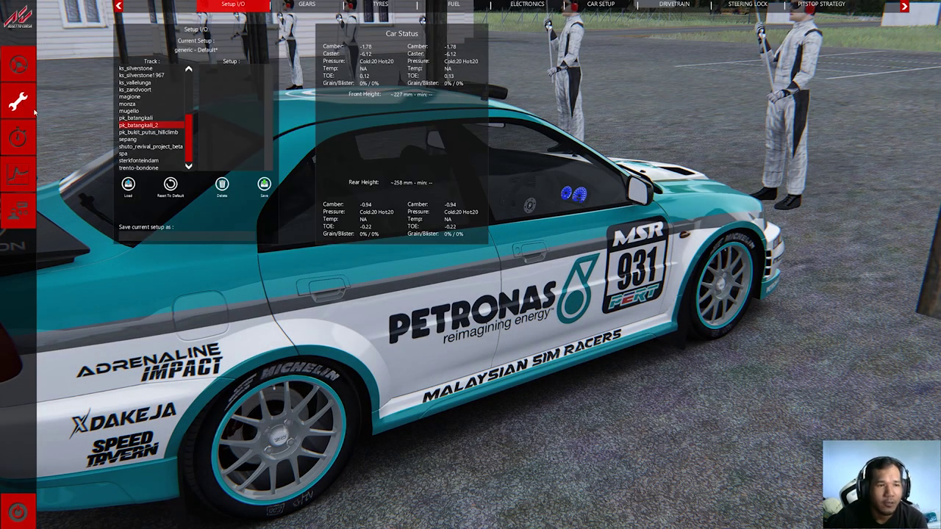
left_click(306, 4)
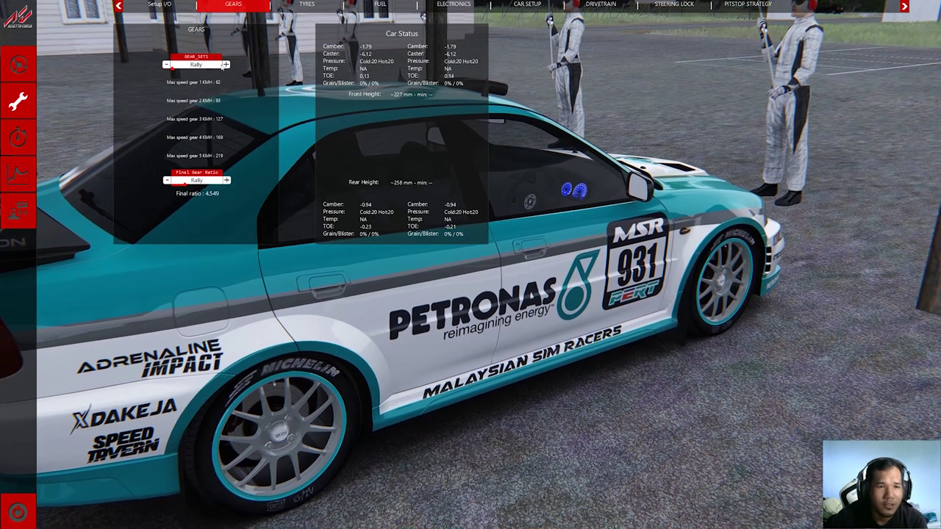
left_click(225, 64)
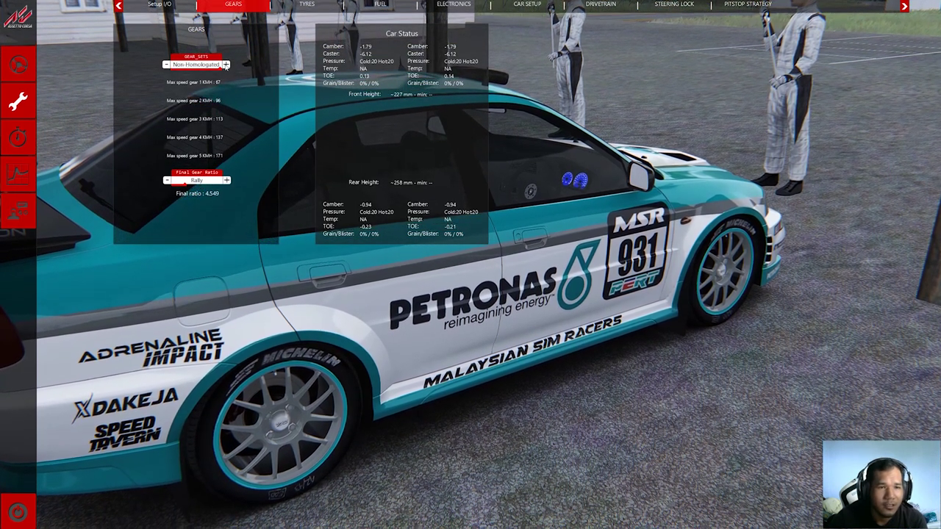
left_click(226, 64)
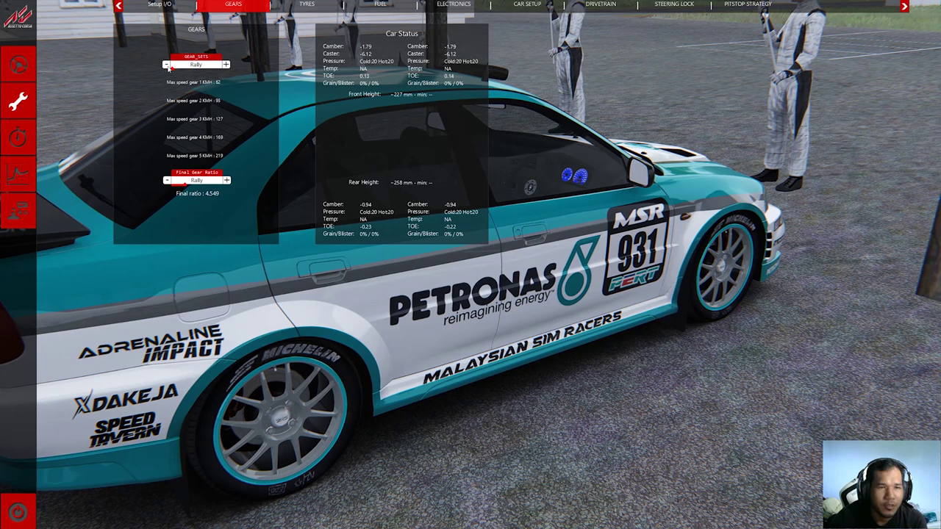
left_click(225, 64)
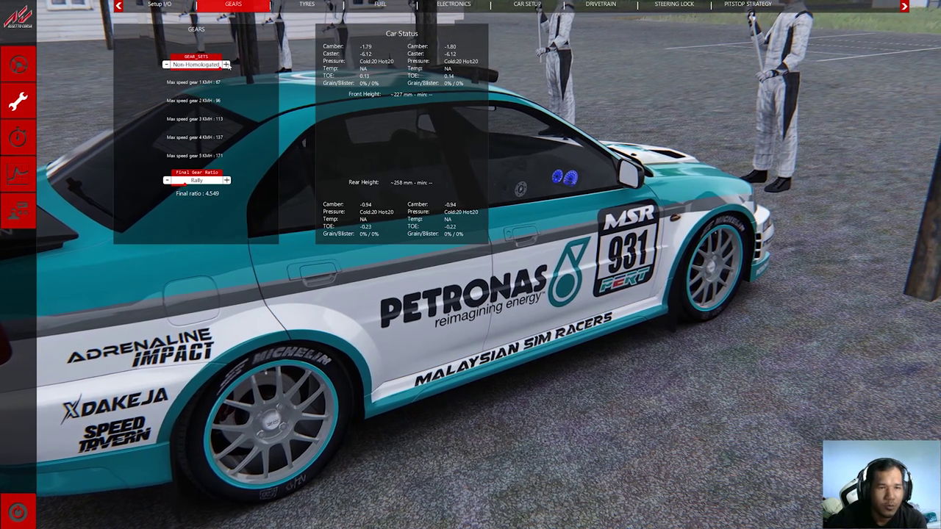
left_click(226, 180)
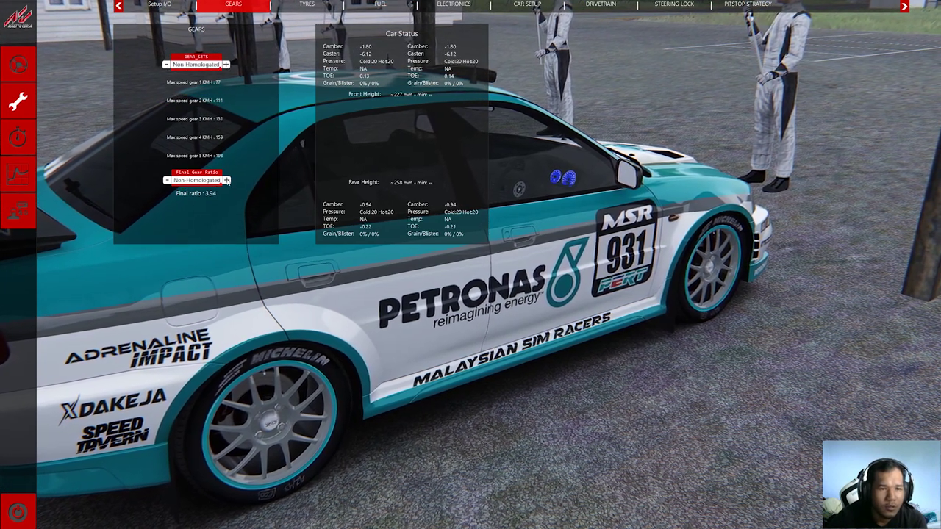
left_click(167, 65)
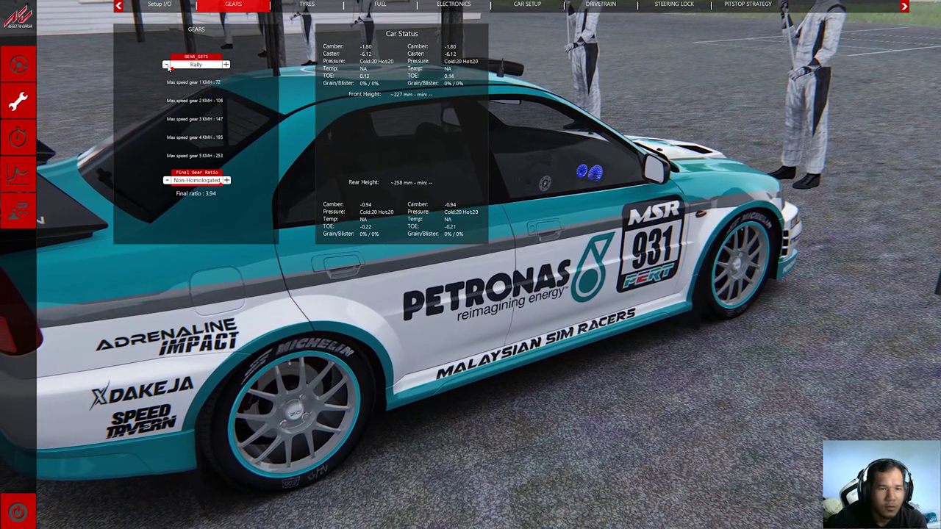